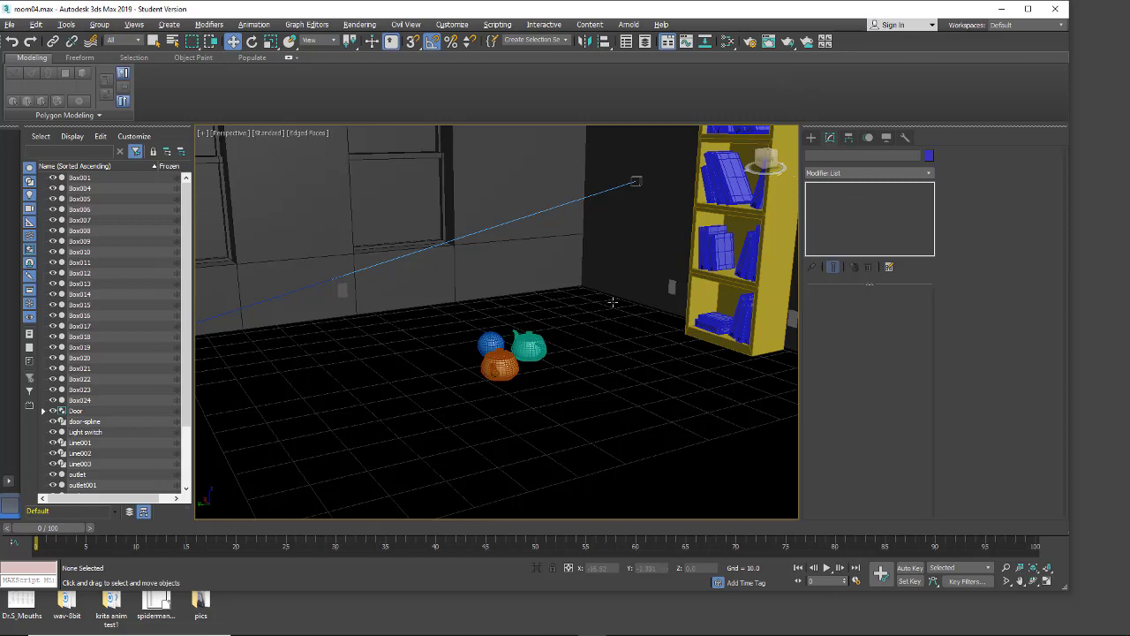
# Step: Switch the light creation category to Photometric
pyautogui.click(810, 137)
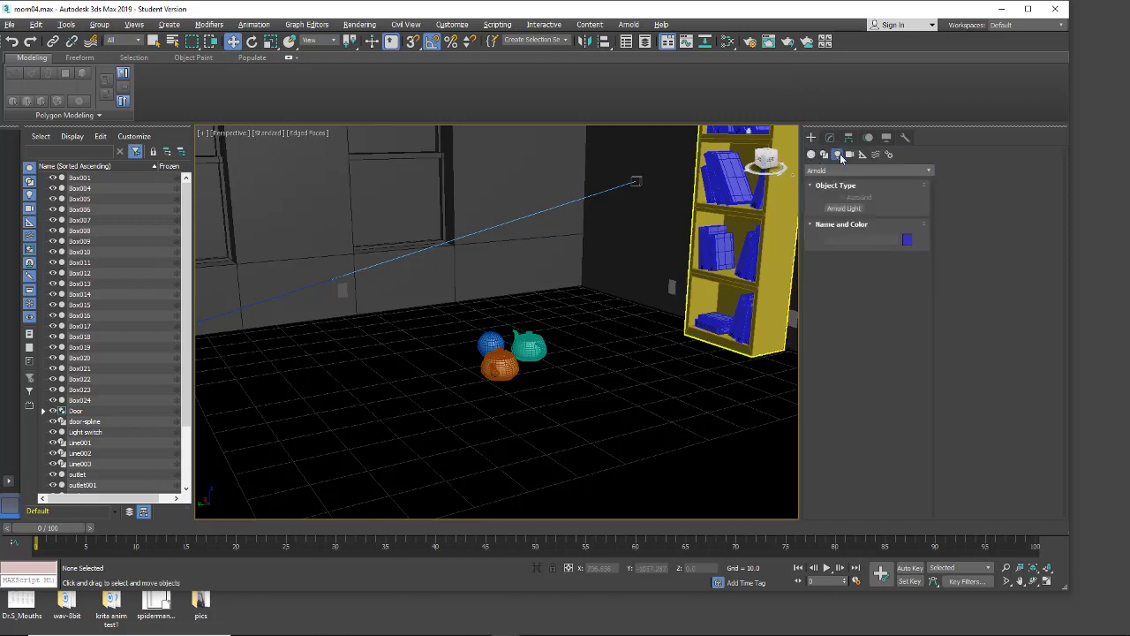
pyautogui.click(837, 168)
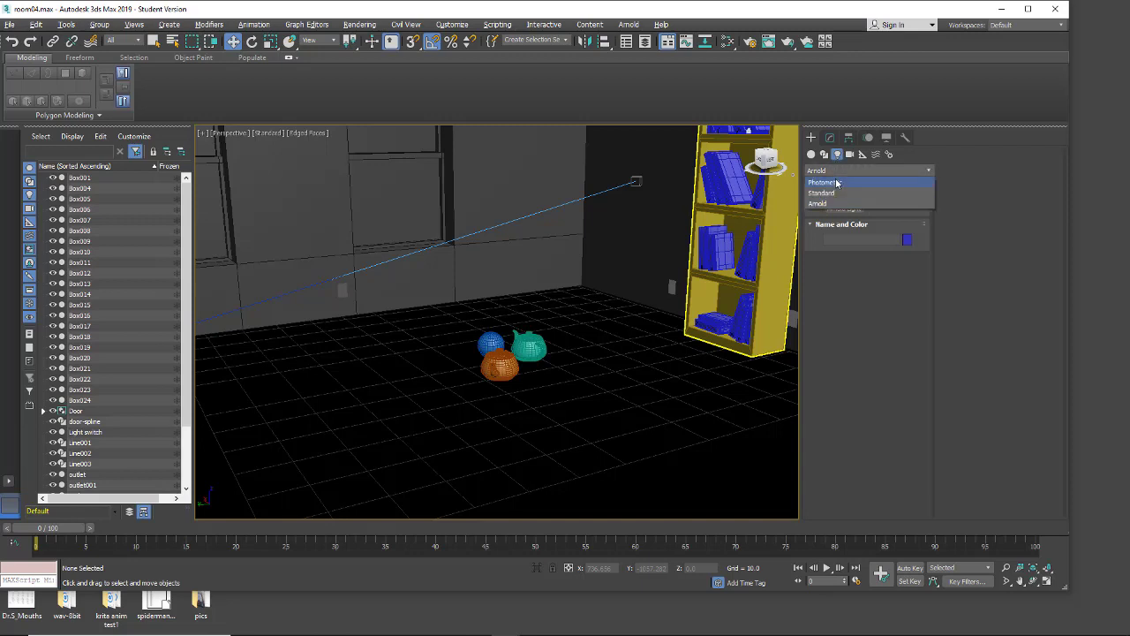
pyautogui.click(838, 184)
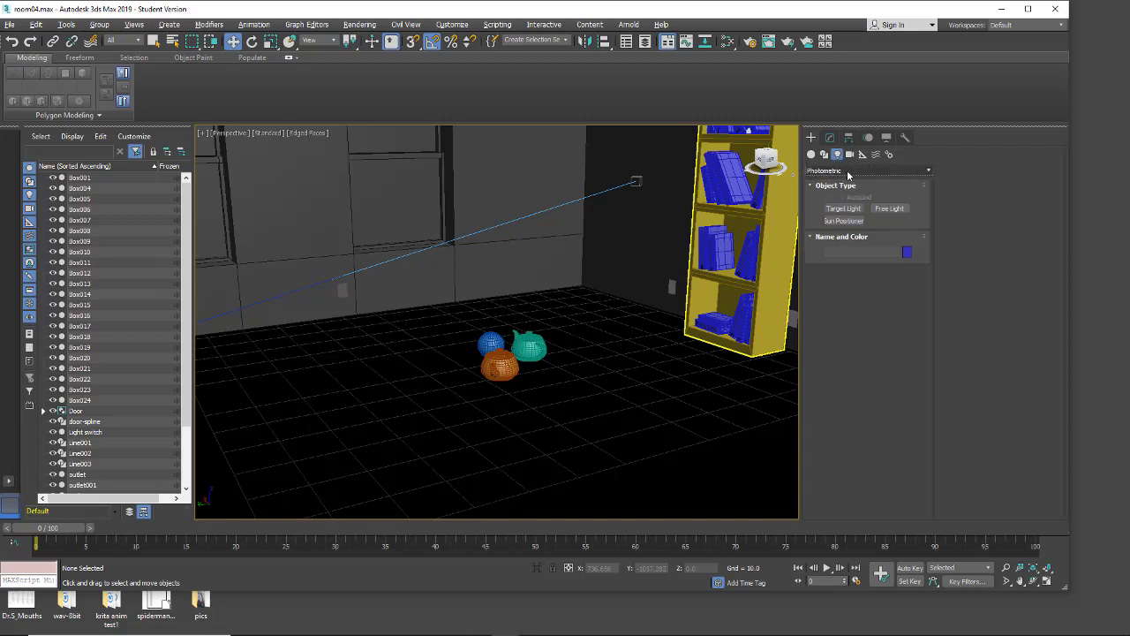
# Step: Open the render setup and set the production renderer to Arnold
pyautogui.click(749, 42)
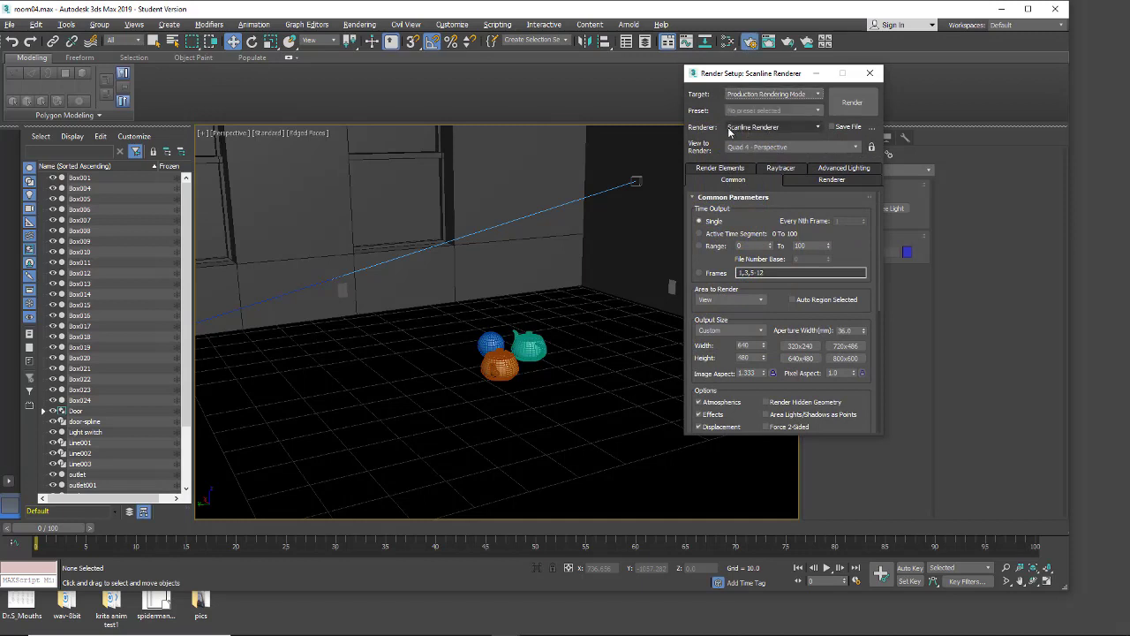
pyautogui.click(815, 129)
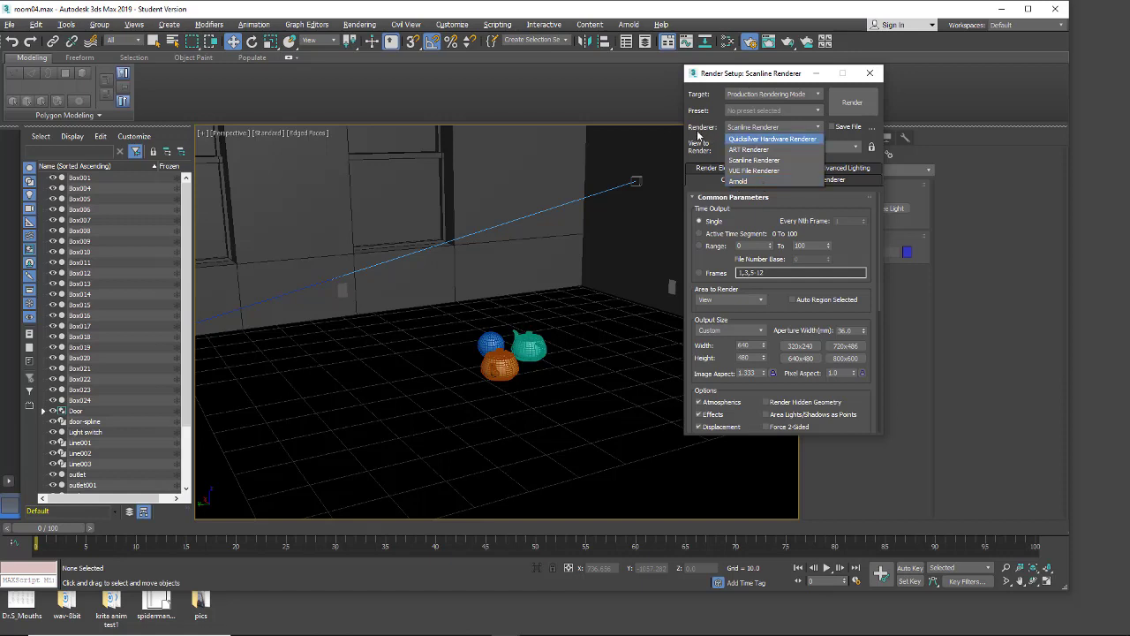
pyautogui.click(739, 181)
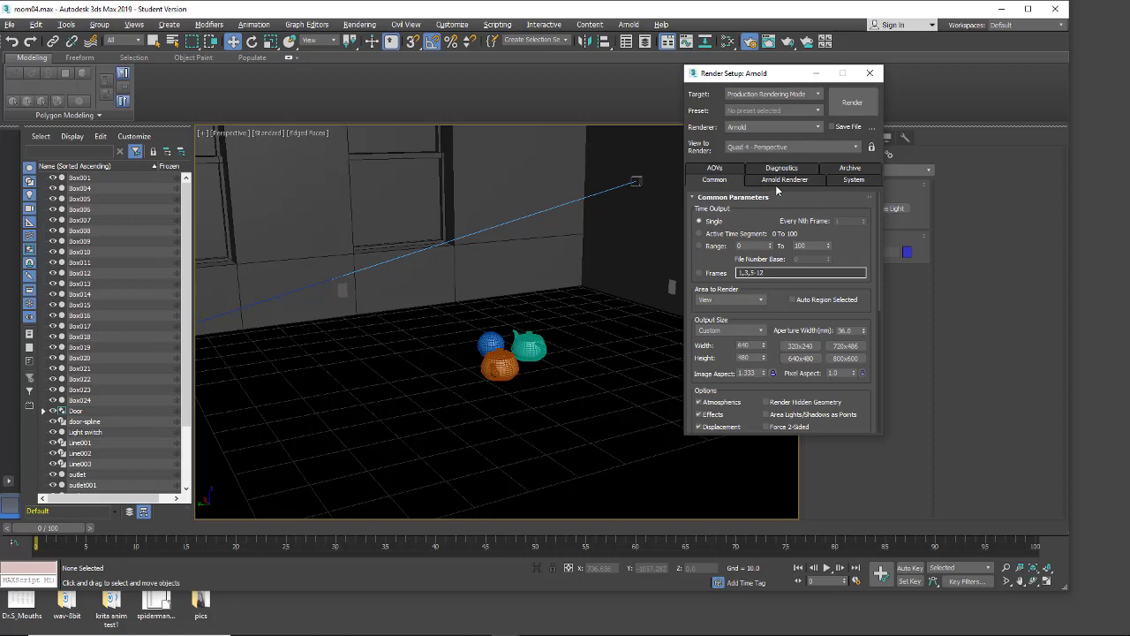
# Step: Enable Legacy 3ds Max Map support in Arnold's system render settings and close the render setup
pyautogui.click(781, 180)
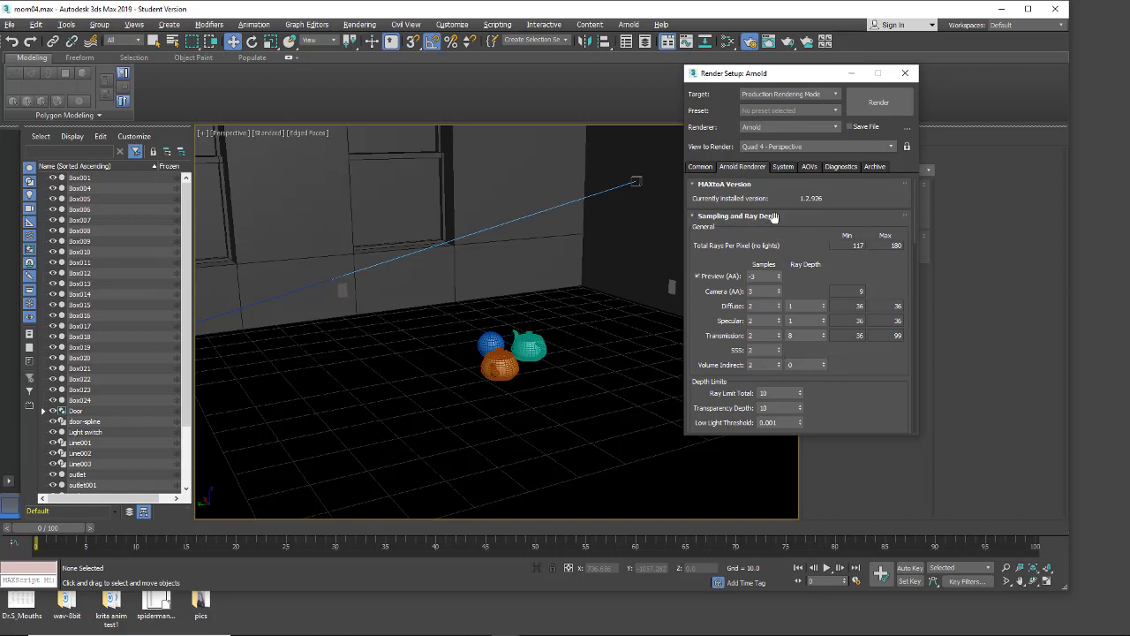
pyautogui.click(782, 167)
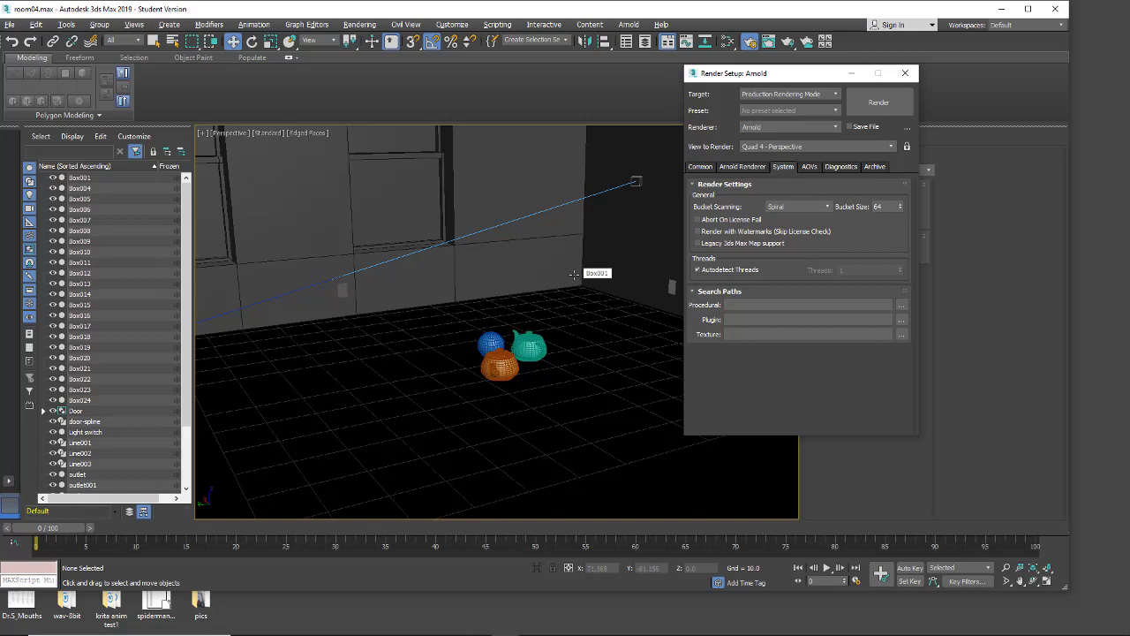
pyautogui.click(697, 244)
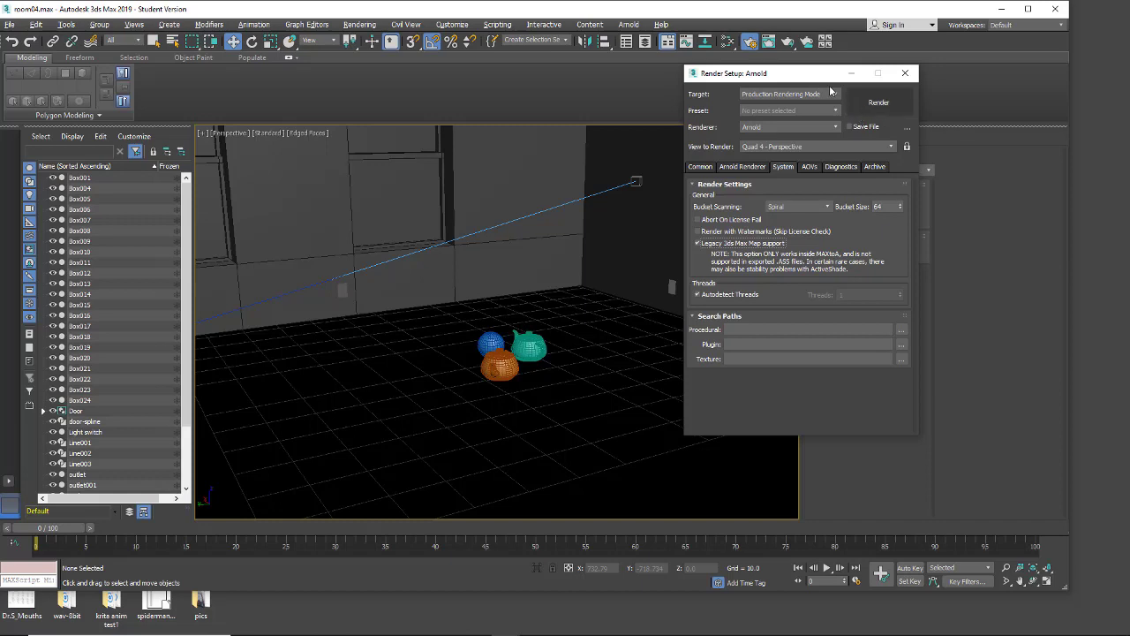
pyautogui.click(905, 74)
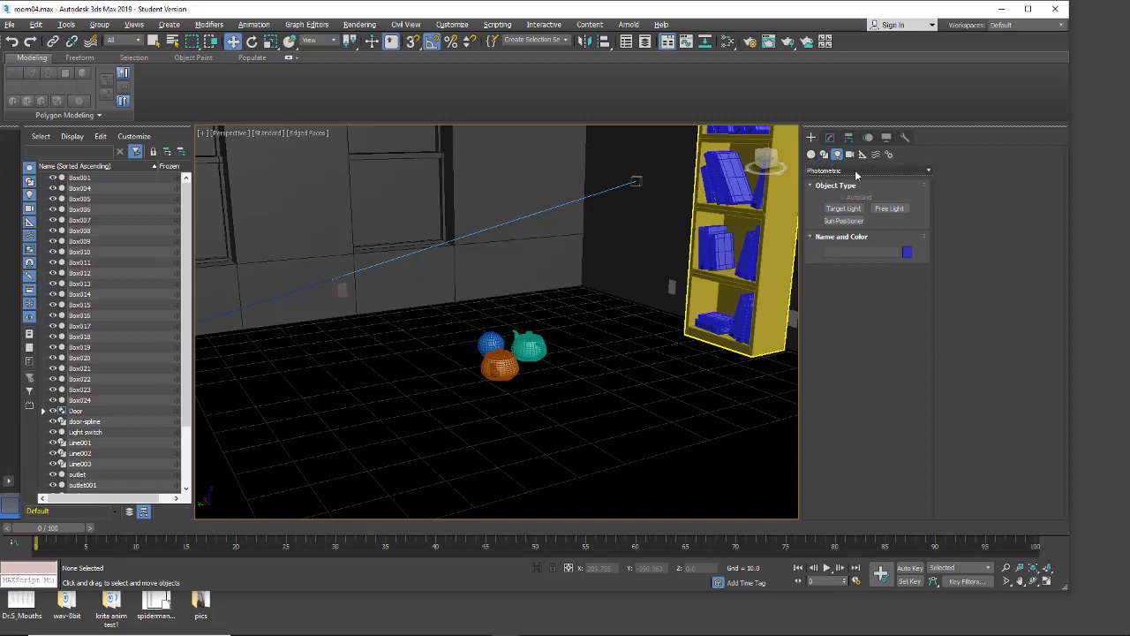
# Step: Create an Arnold light on the floor beside the sphere and teapots, and raise it to about Z 27.4
pyautogui.click(867, 172)
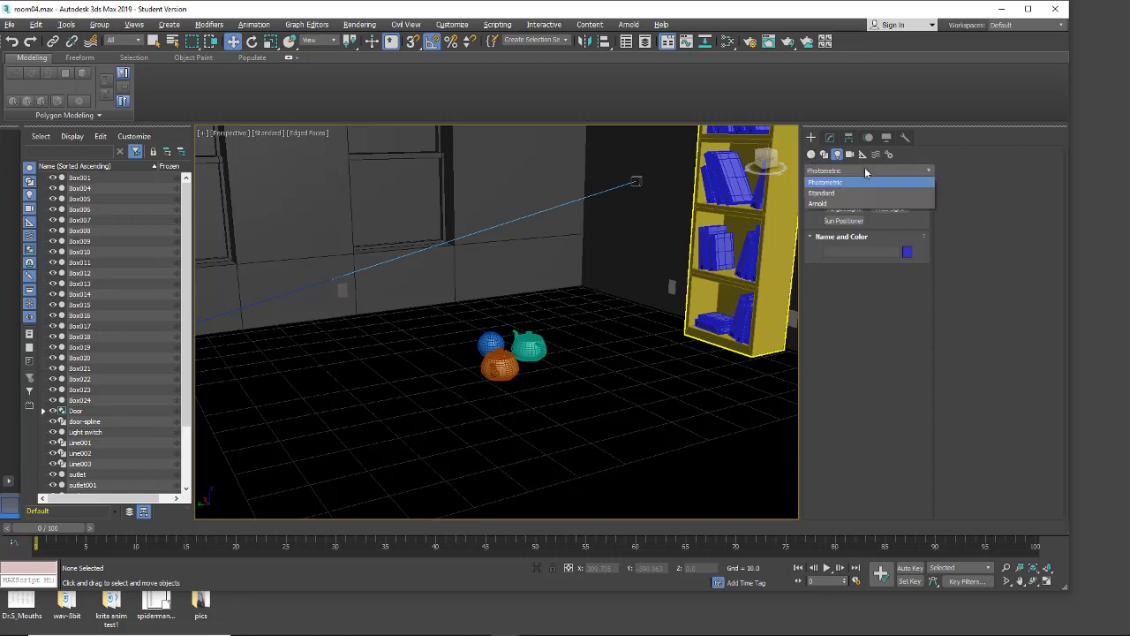
pyautogui.click(831, 205)
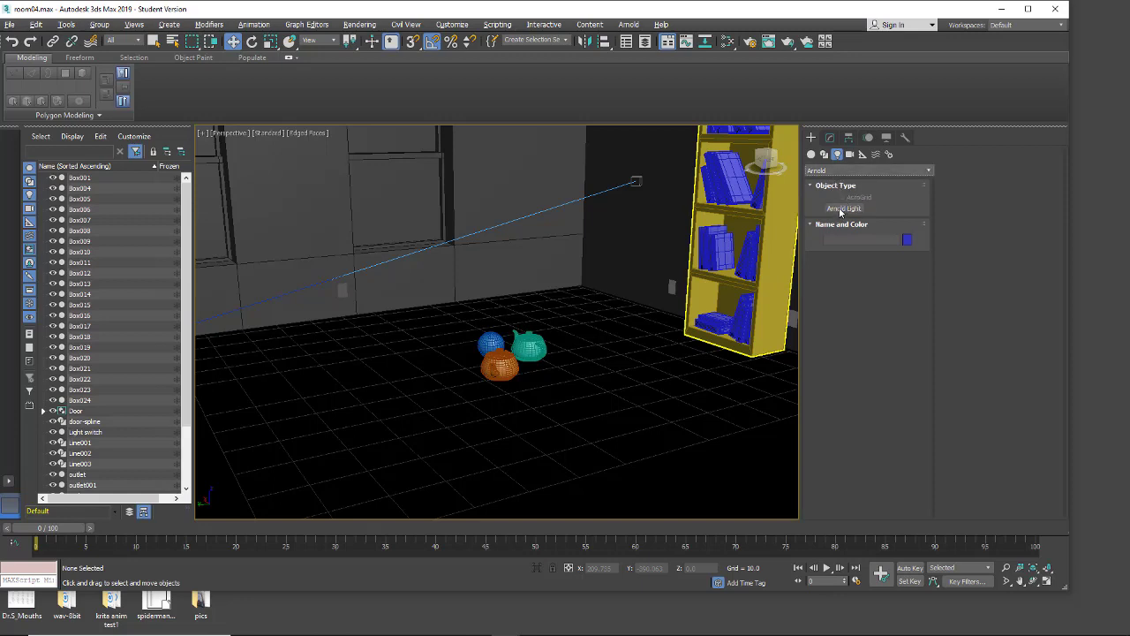
pyautogui.click(837, 209)
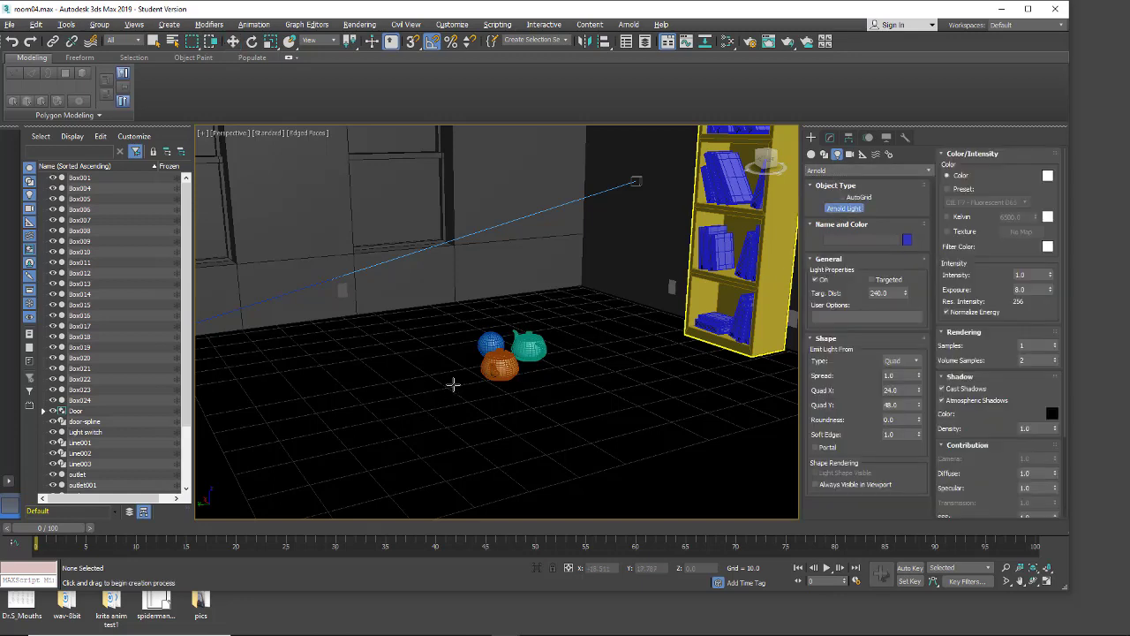
pyautogui.click(454, 383)
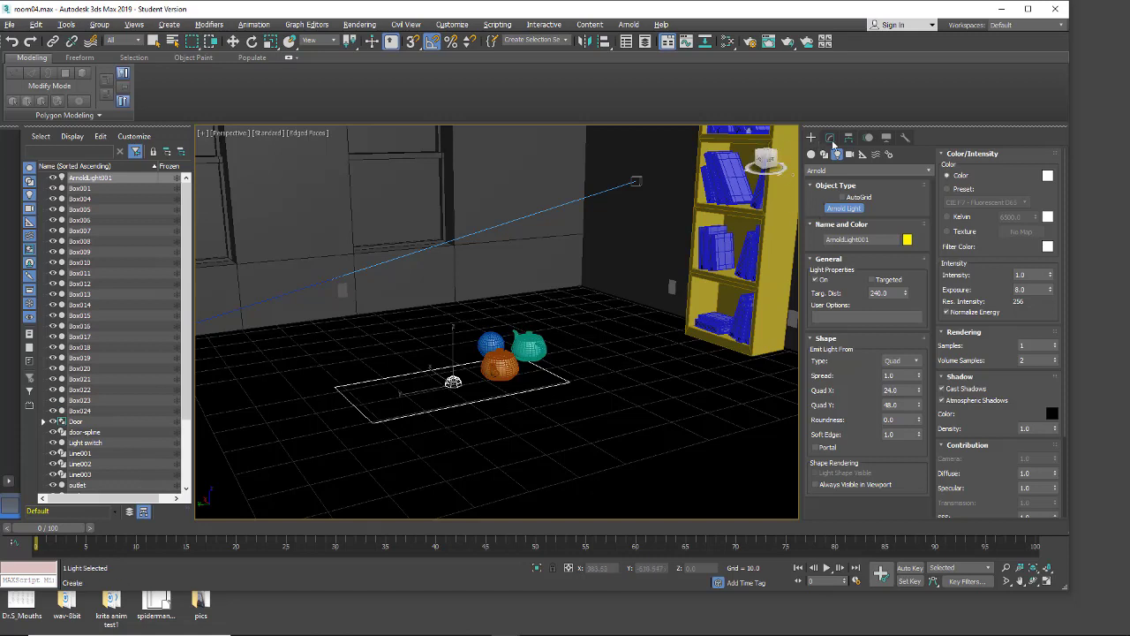
pyautogui.click(830, 139)
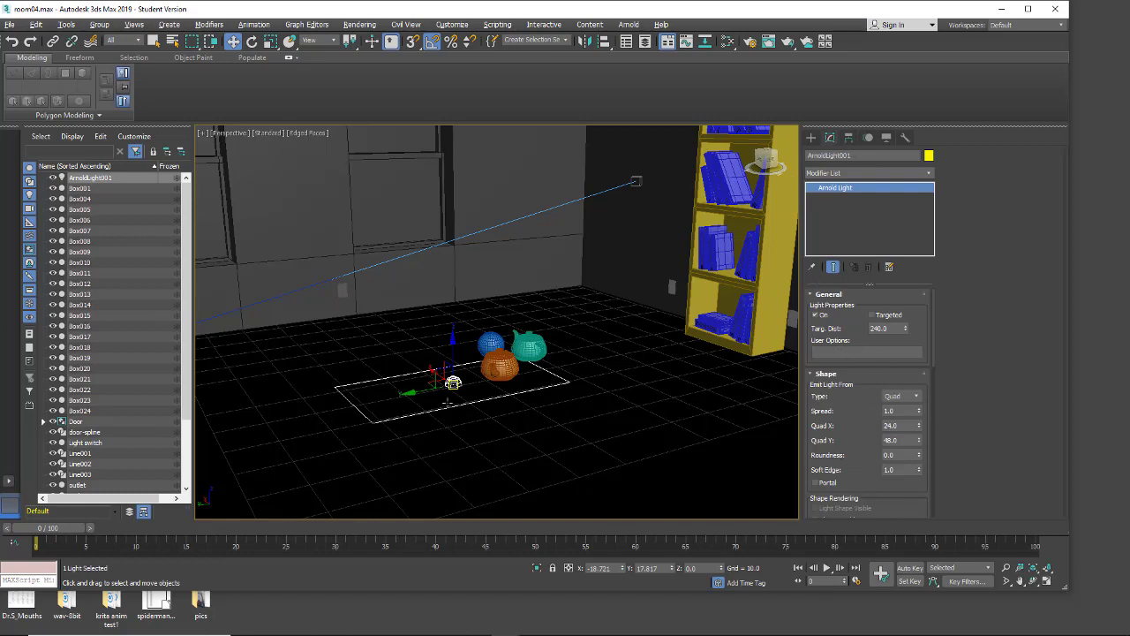
pyautogui.moveTo(453, 353); pyautogui.dragTo(408, 316)
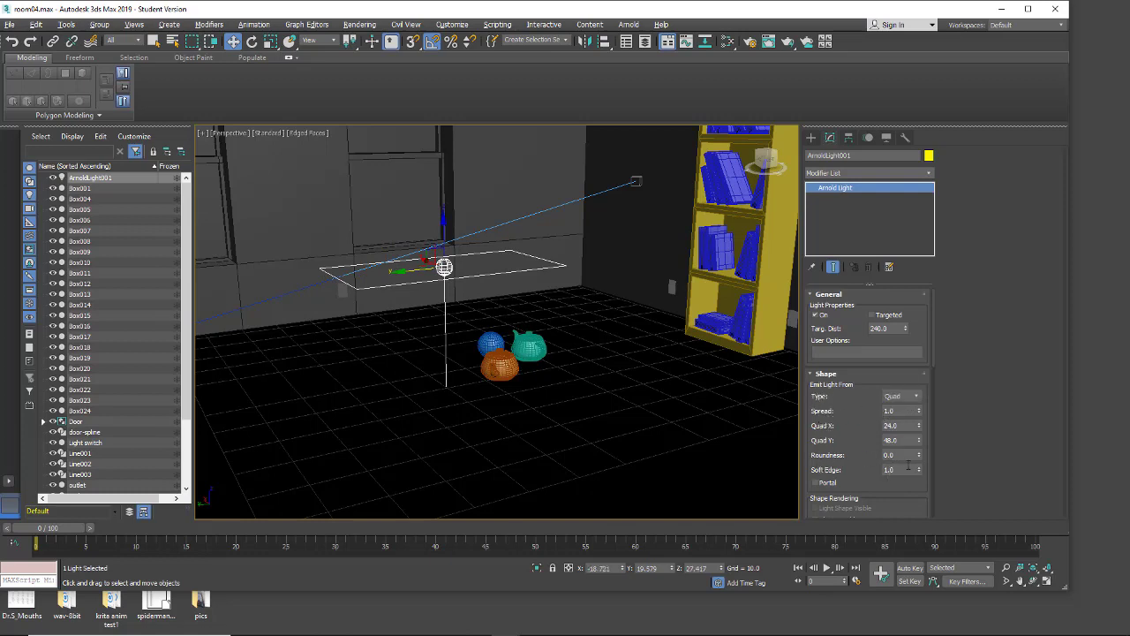
# Step: Try out the quad light's Roundness setting and reset it
pyautogui.moveTo(919, 455); pyautogui.dragTo(916, 375)
pyautogui.moveTo(918, 455); pyautogui.dragTo(882, 452)
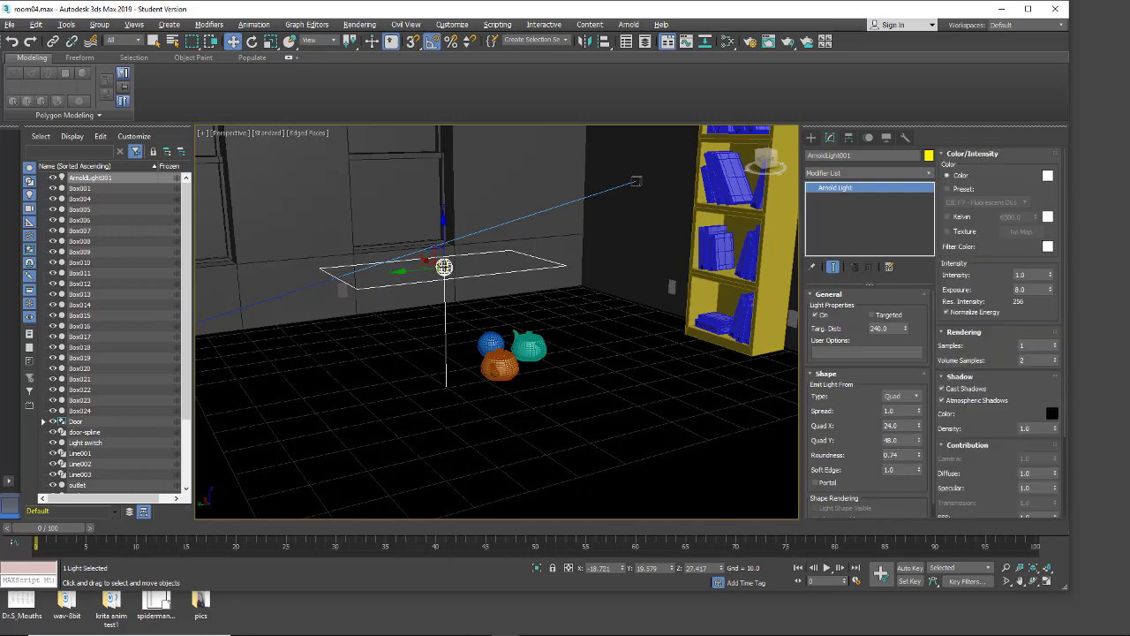
pyautogui.rightClick(918, 456)
# Step: Change the Arnold light to a targeted Spot and lower it slightly to about Z 25.7
pyautogui.click(905, 399)
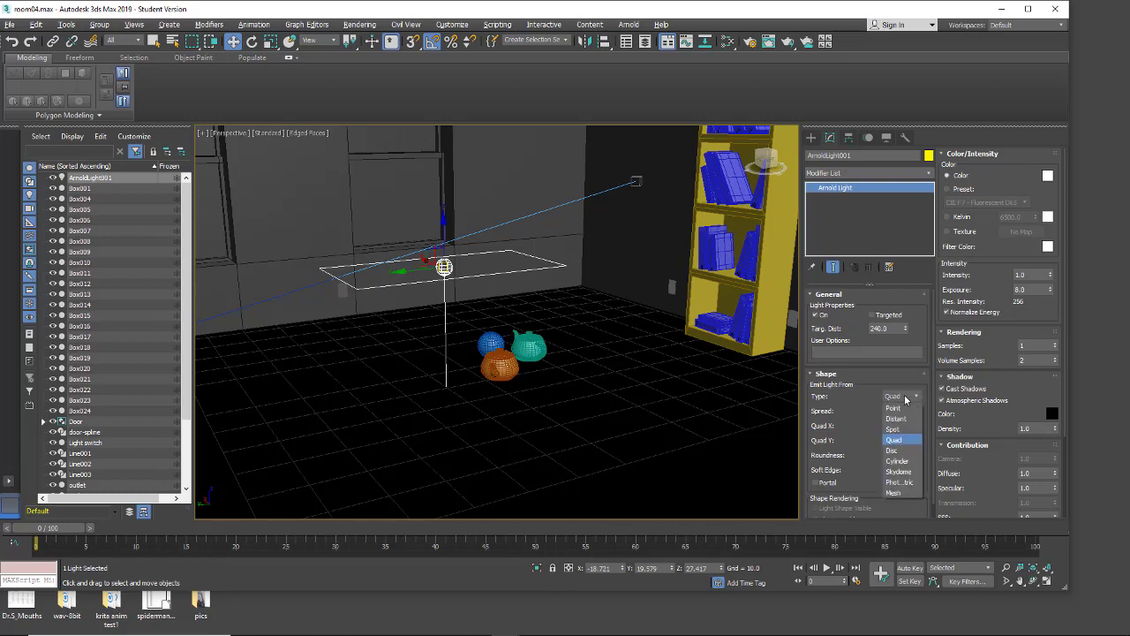
pyautogui.click(905, 430)
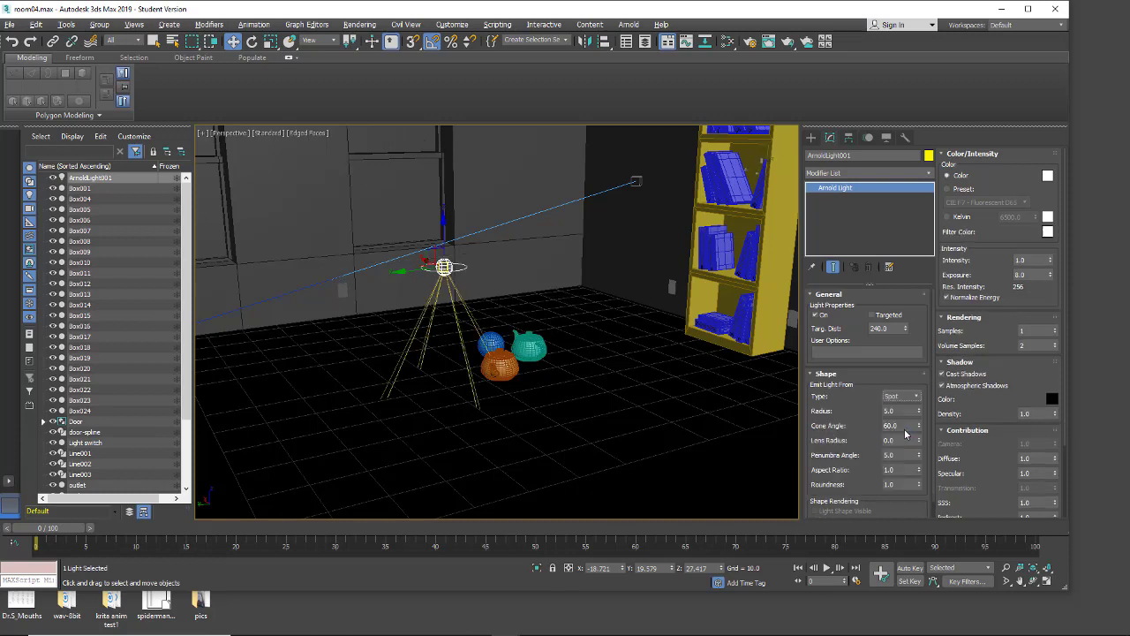
pyautogui.moveTo(443, 228); pyautogui.dragTo(465, 240)
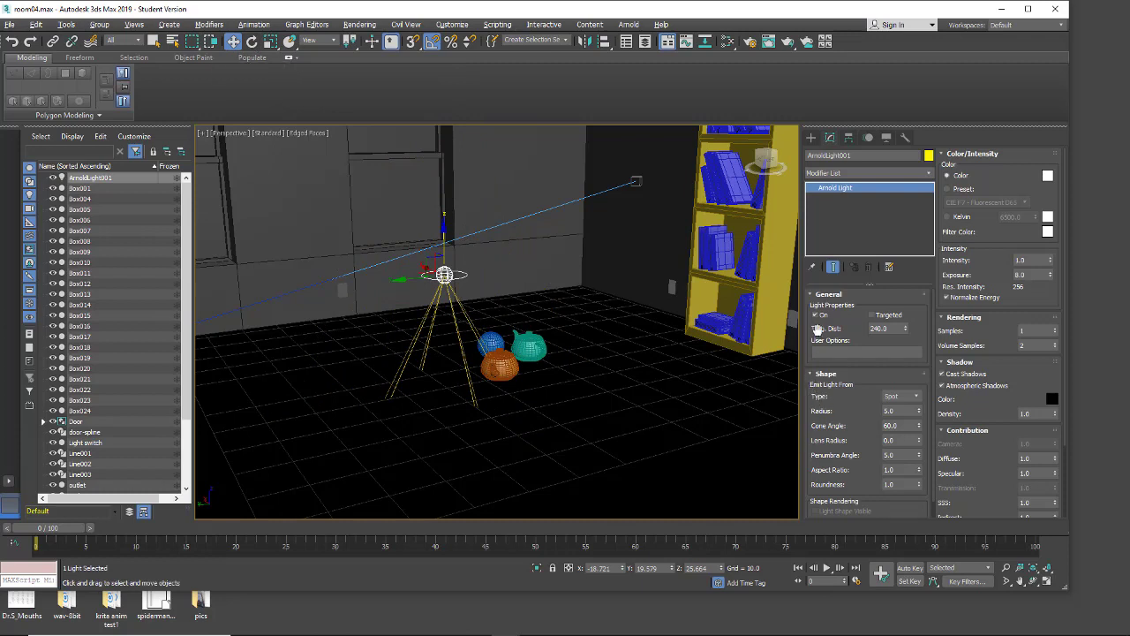
pyautogui.click(872, 315)
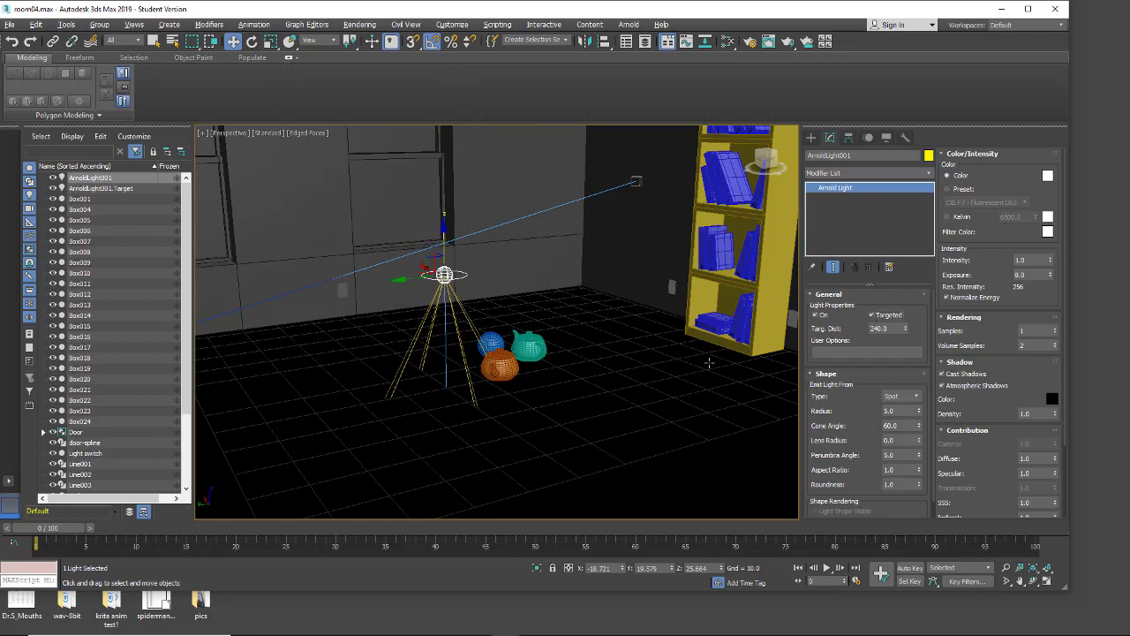
# Step: Move the spot light's target from below the room to the sphere and teapots on the floor
pyautogui.scroll(-10, 443, 420)
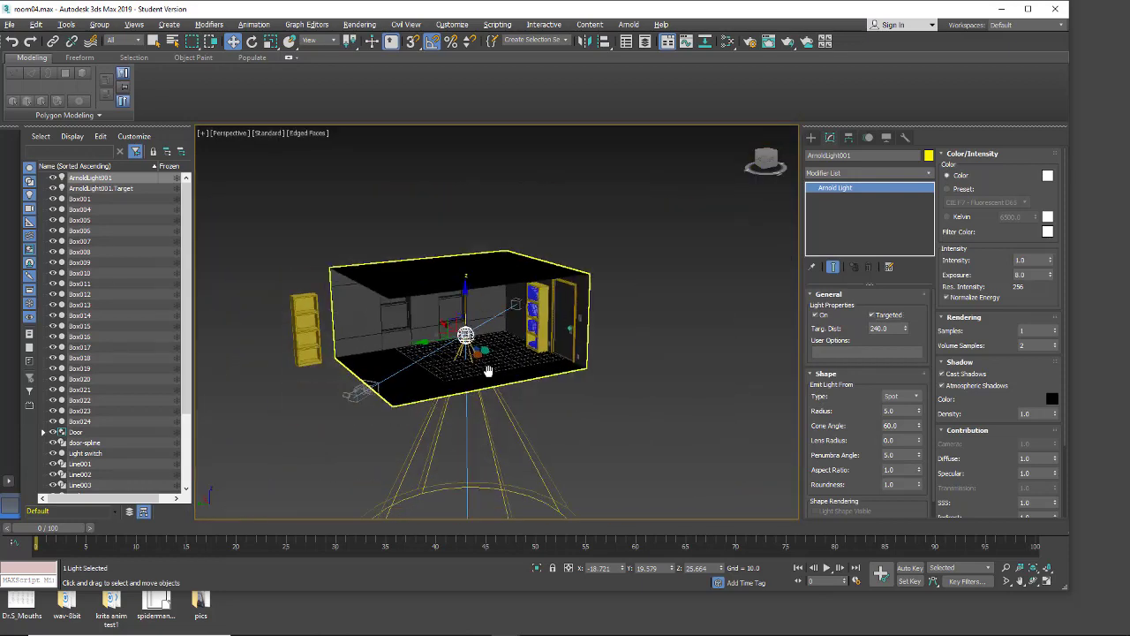
pyautogui.moveTo(504, 464); pyautogui.dragTo(475, 278)
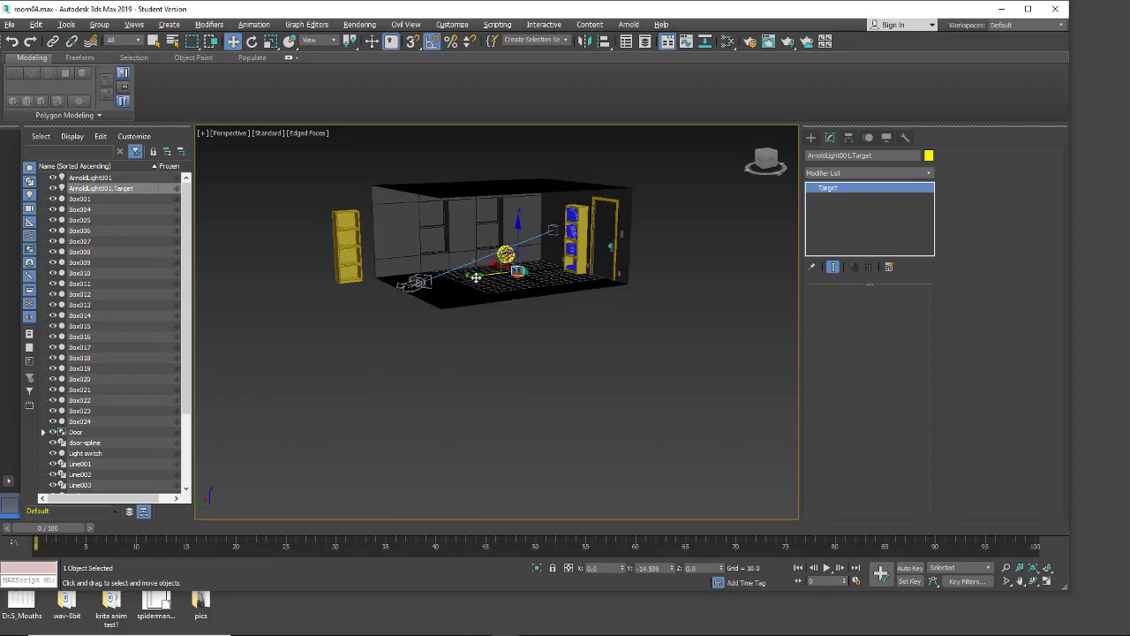
pyautogui.click(519, 317)
# Step: Move the spot light up and back toward the windows, to about Y 70.7 and Z 69.4
pyautogui.click(505, 254)
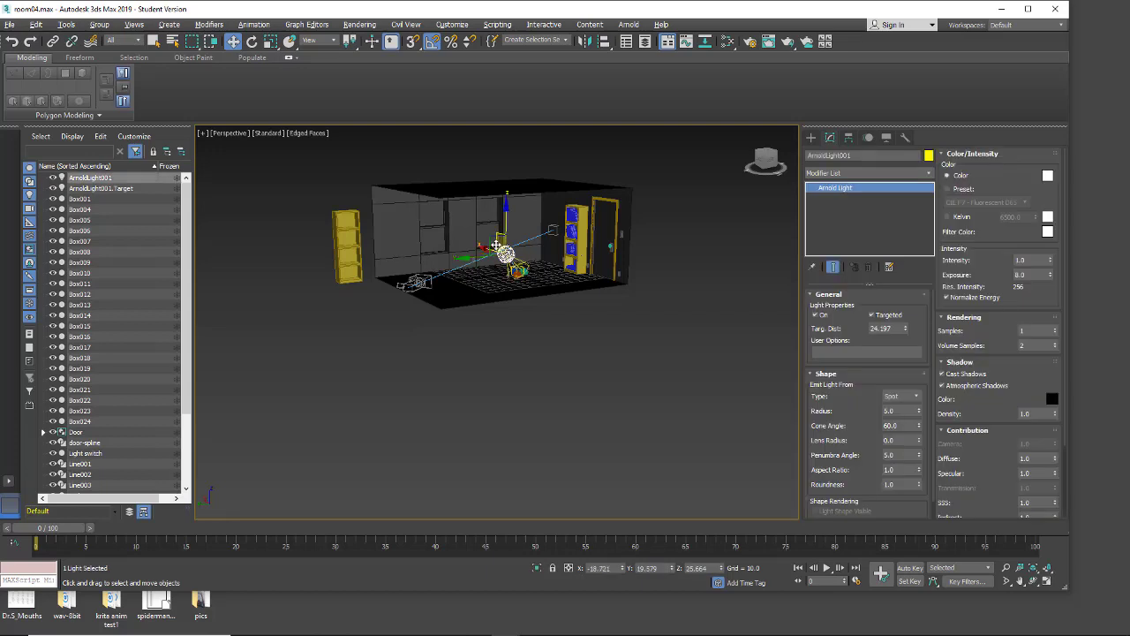
pyautogui.moveTo(492, 243); pyautogui.dragTo(450, 211)
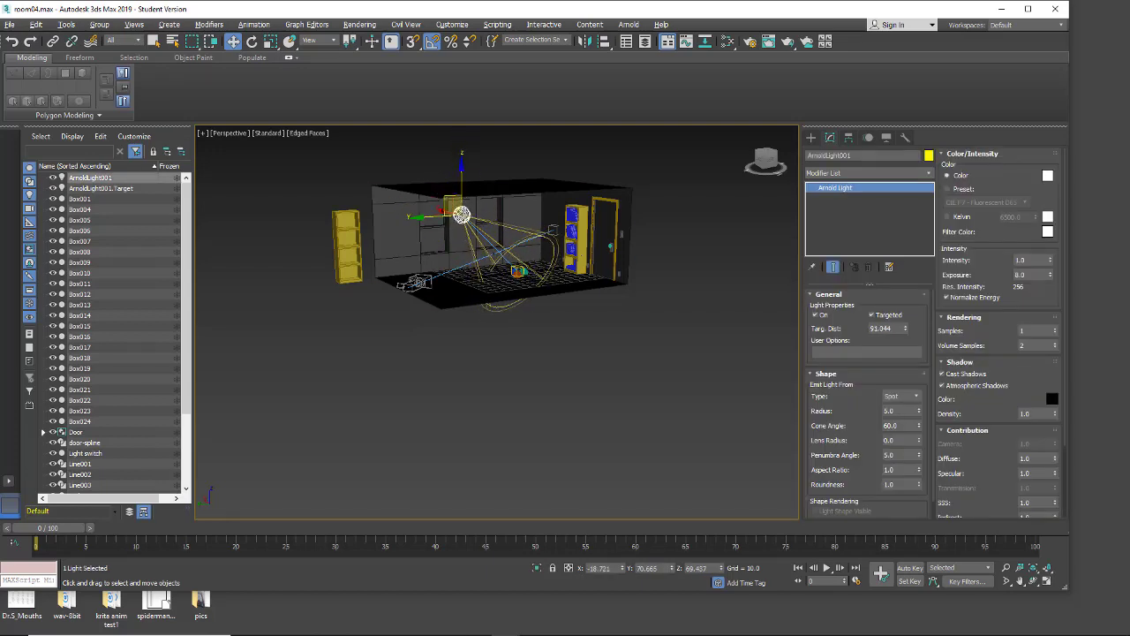
pyautogui.moveTo(545, 325); pyautogui.dragTo(570, 372, button='middle')
pyautogui.scroll(5, 558, 354)
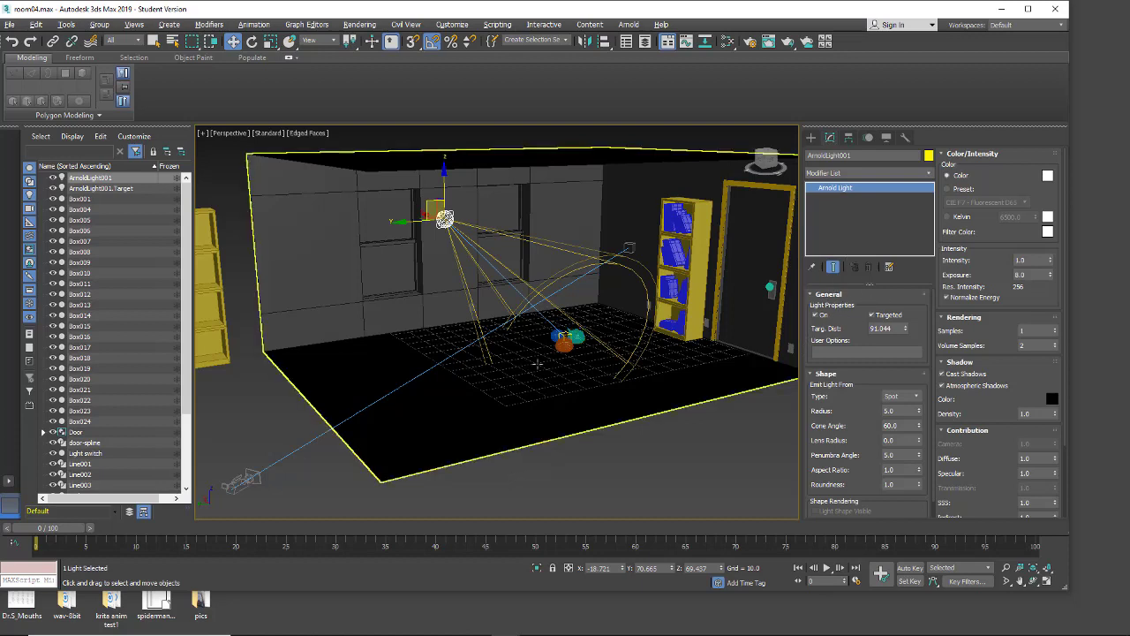
pyautogui.click(915, 397)
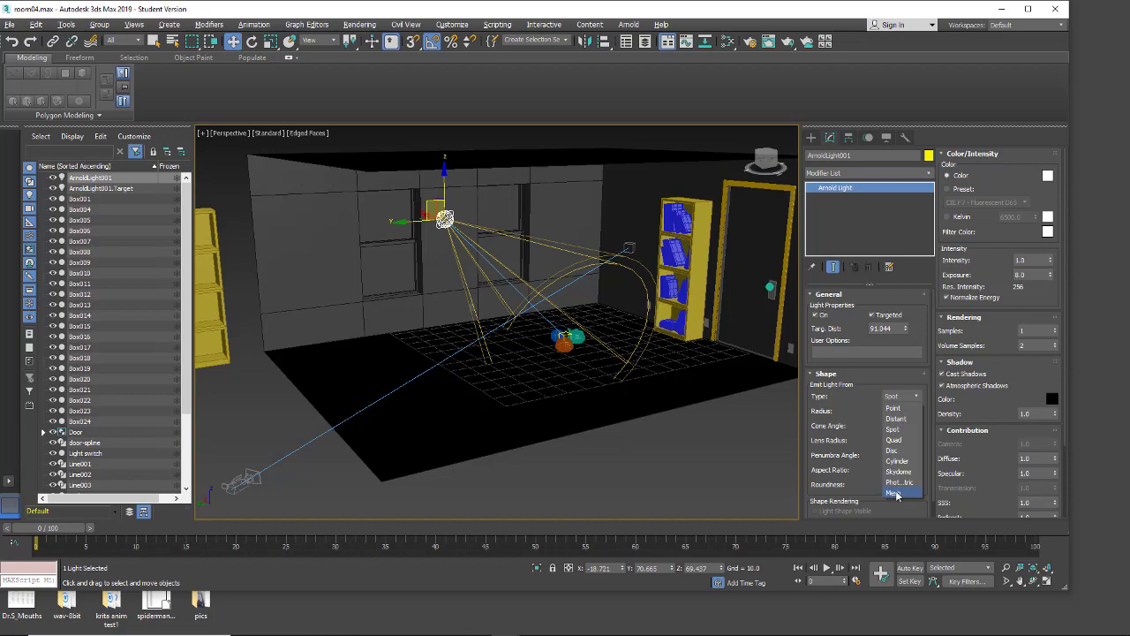
pyautogui.click(856, 397)
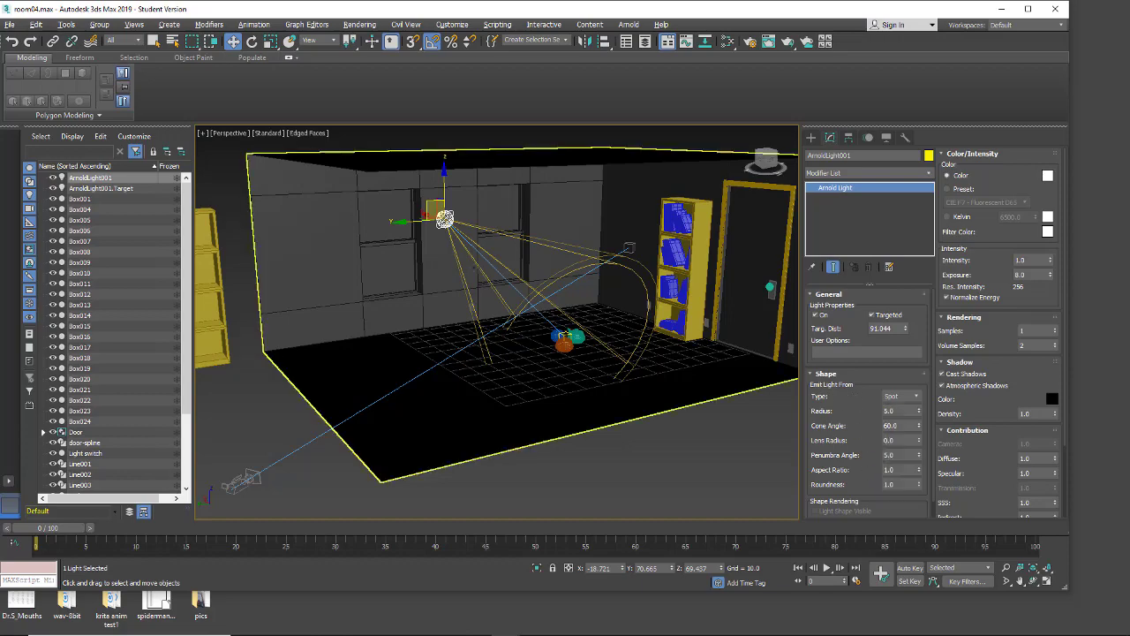
# Step: Set the perspective viewport to illuminate with scene lights
pyautogui.scroll(6, 646, 375)
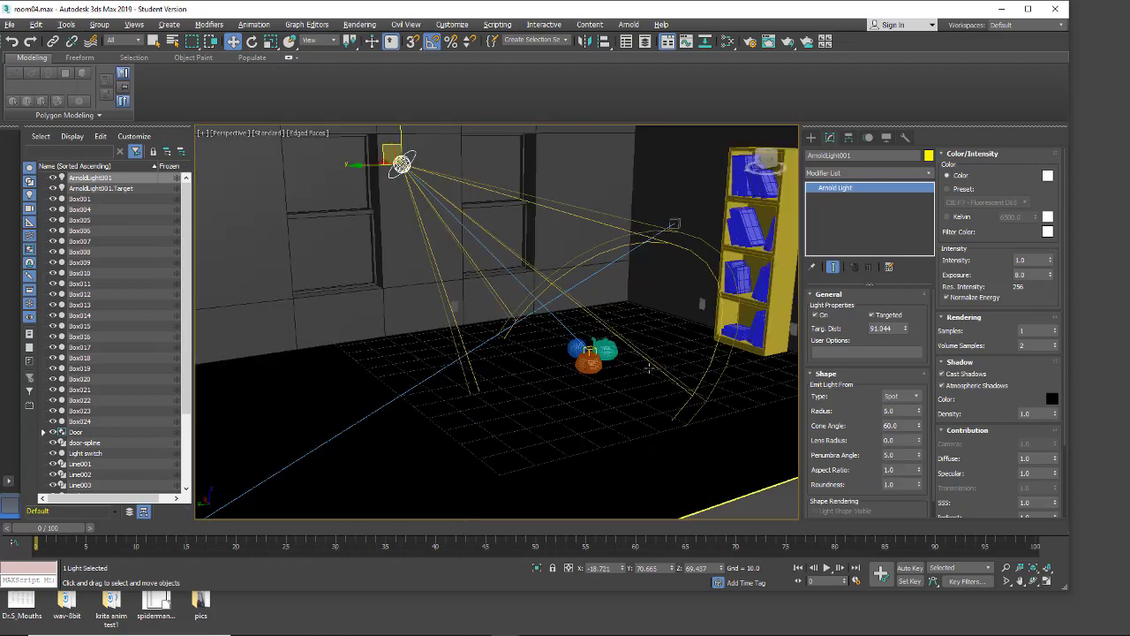
pyautogui.moveTo(646, 376); pyautogui.dragTo(661, 397, button='middle')
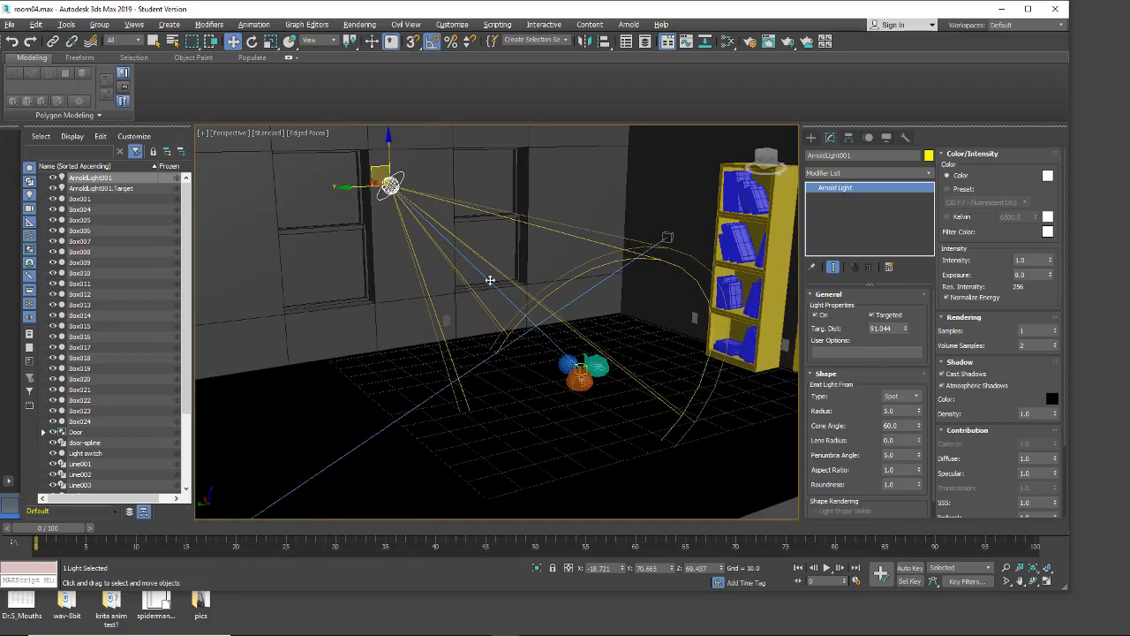
pyautogui.keyDown('alt'); pyautogui.moveTo(463, 292); pyautogui.dragTo(407, 381, button='middle'); pyautogui.keyUp('alt')
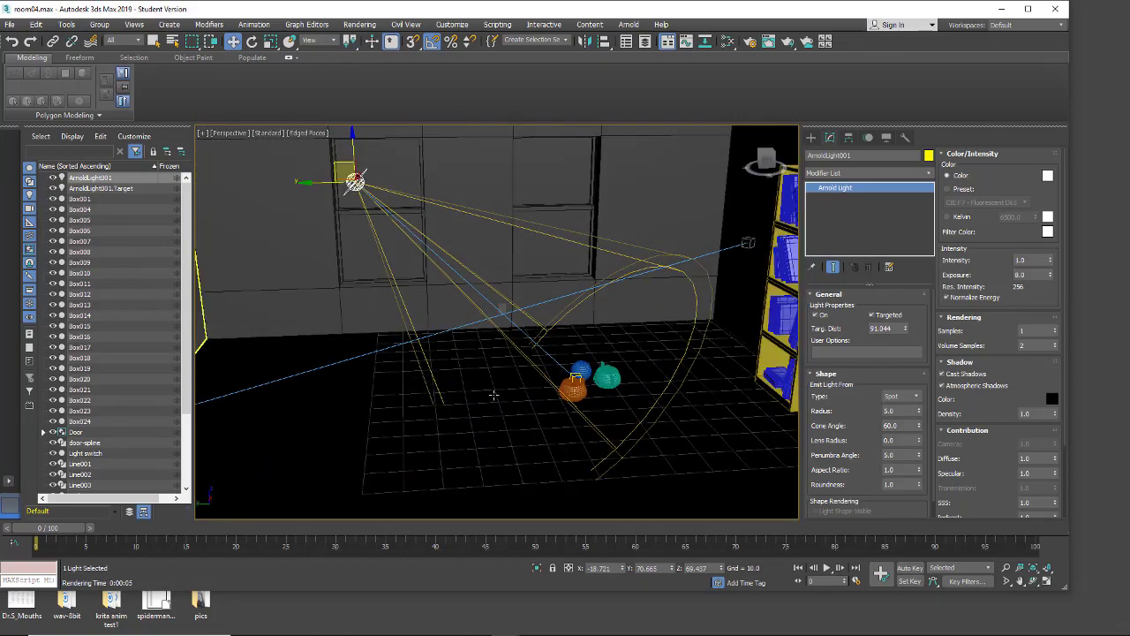
pyautogui.click(267, 133)
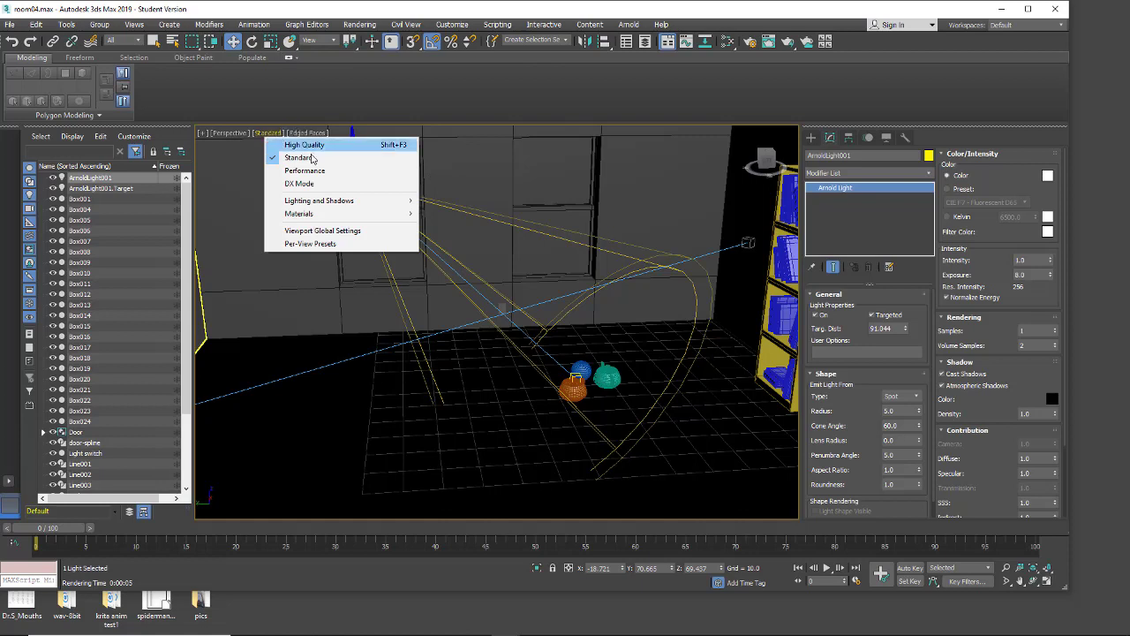
pyautogui.moveTo(316, 202)
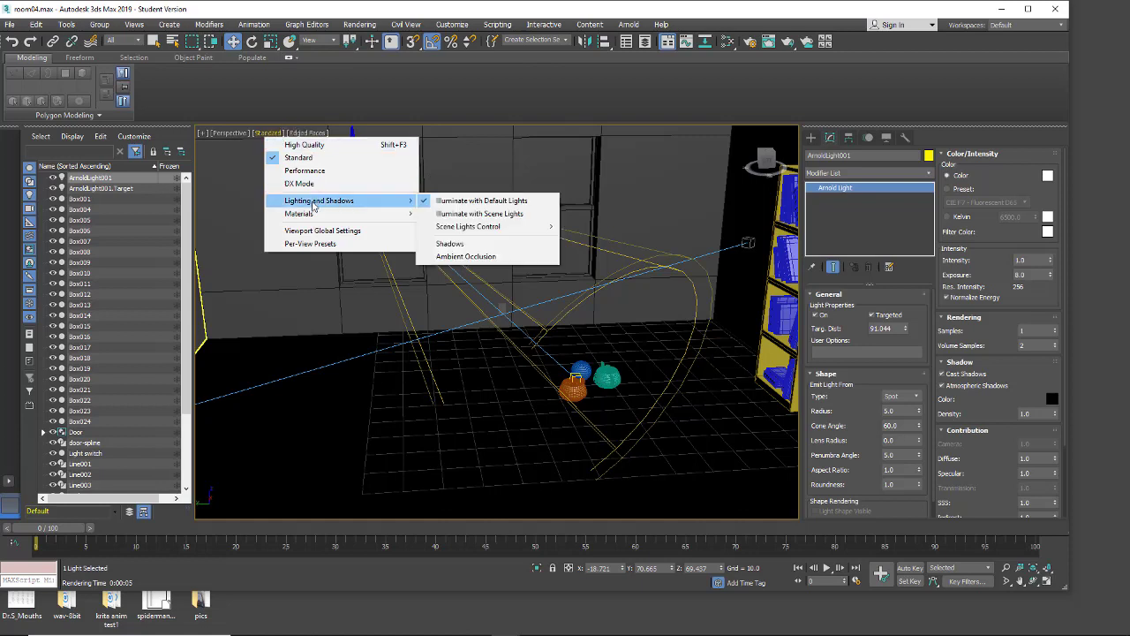
pyautogui.click(477, 214)
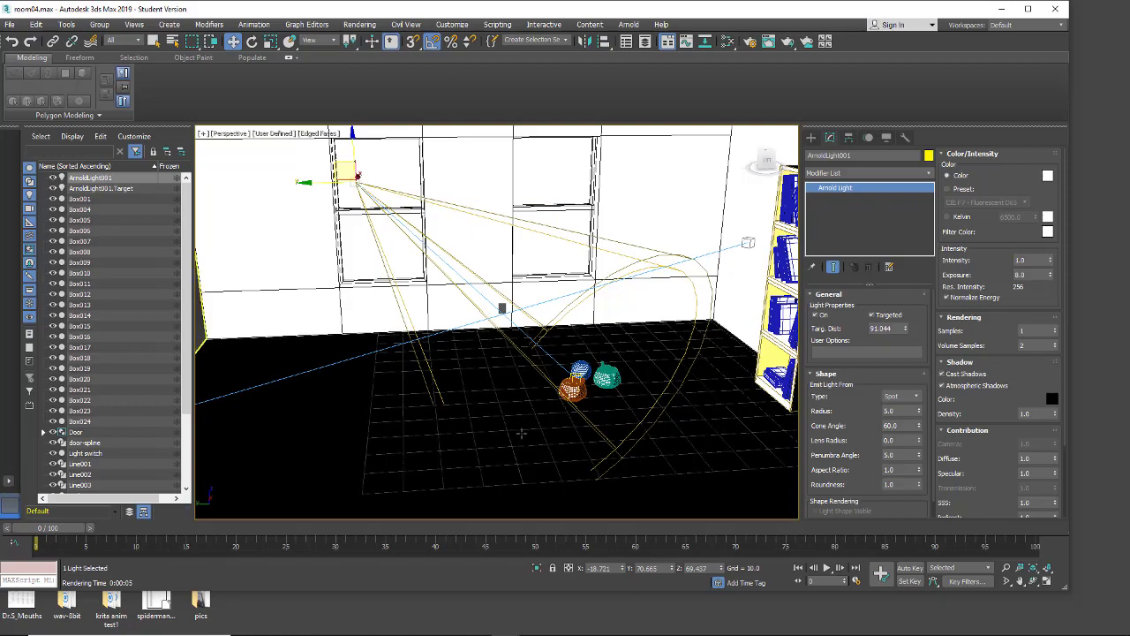
pyautogui.keyDown('alt'); pyautogui.moveTo(521, 432); pyautogui.dragTo(564, 435, button='middle'); pyautogui.keyUp('alt')
pyautogui.keyDown('alt'); pyautogui.moveTo(637, 434); pyautogui.dragTo(532, 429, button='middle'); pyautogui.keyUp('alt')
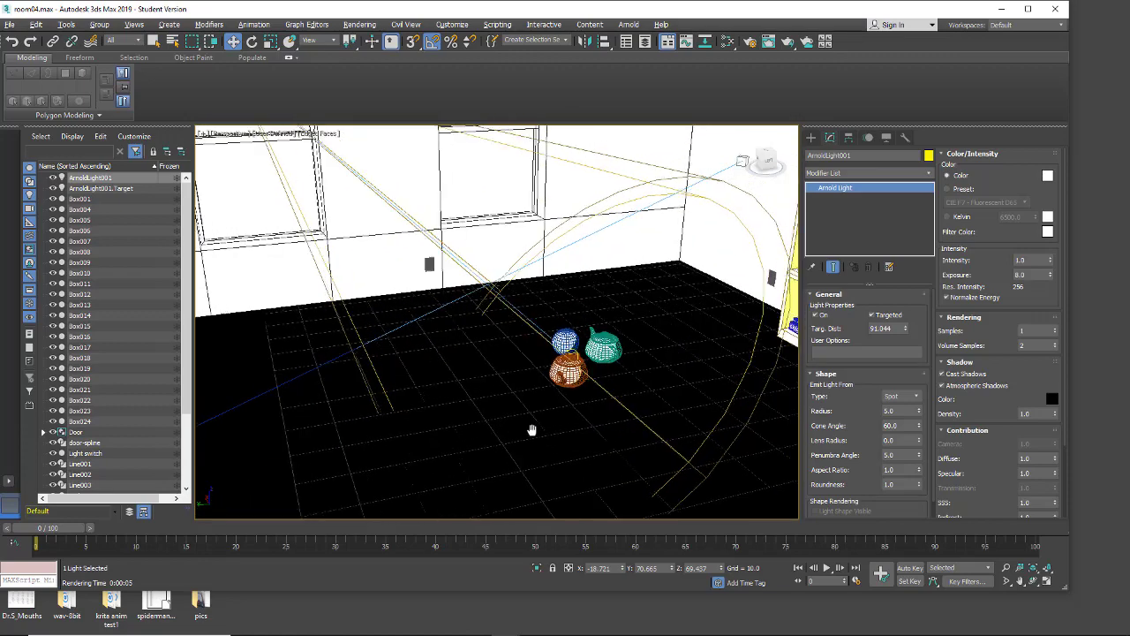
# Step: Display the scene's viewport materials as Realistic Materials with Maps, keeping the floor objects in view
pyautogui.click(133, 24)
pyautogui.moveTo(146, 238)
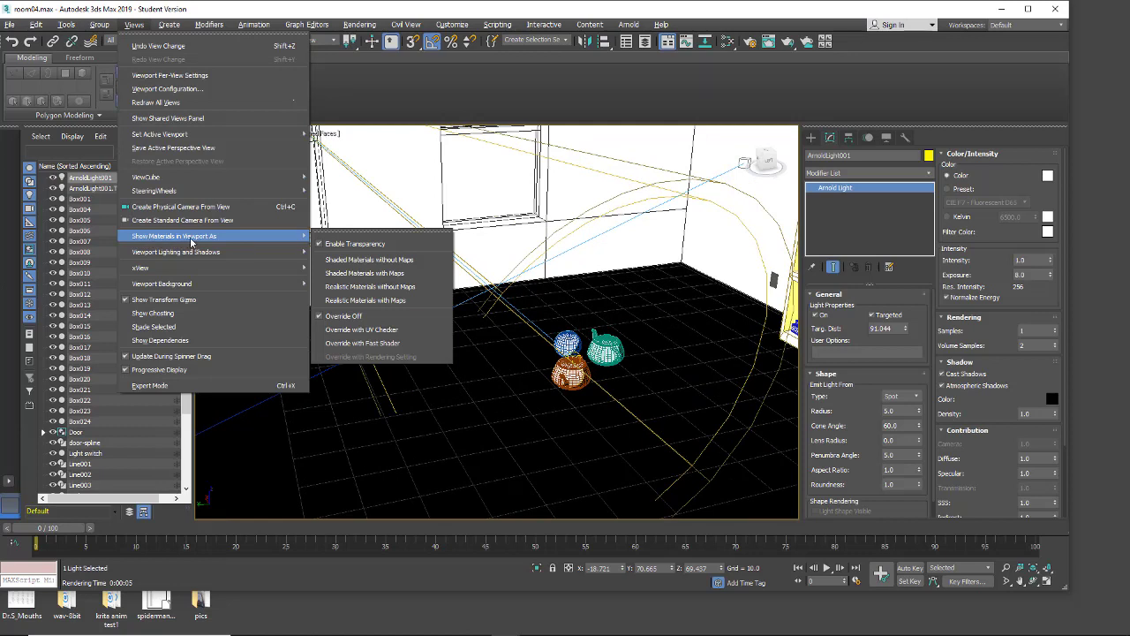
pyautogui.click(390, 302)
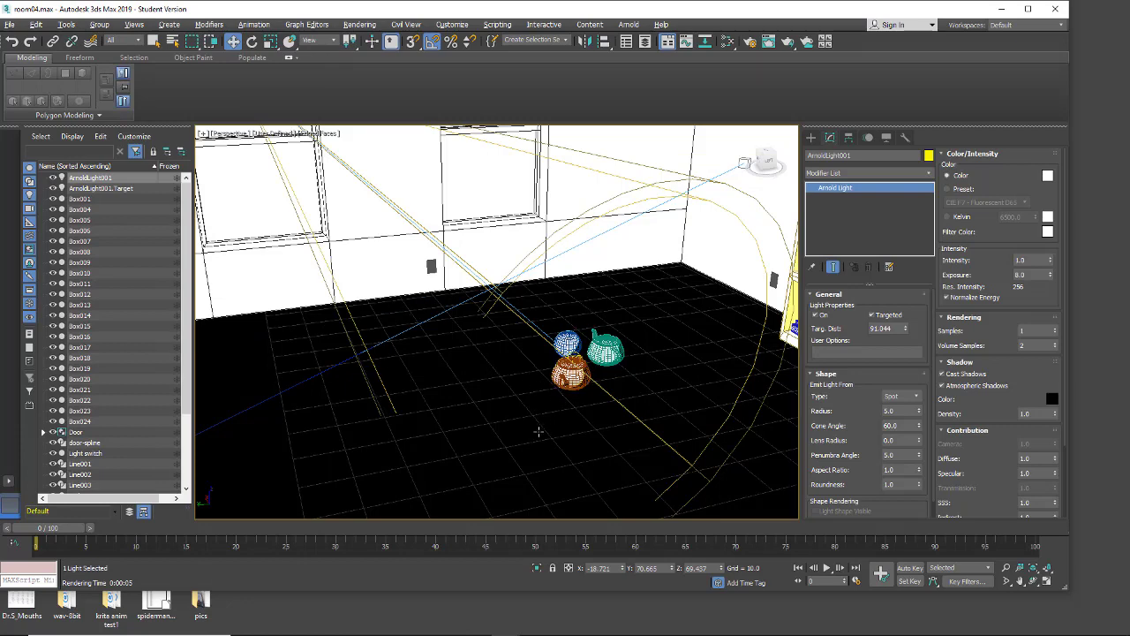
pyautogui.keyDown('alt'); pyautogui.moveTo(538, 432); pyautogui.dragTo(488, 425, button='middle'); pyautogui.keyUp('alt')
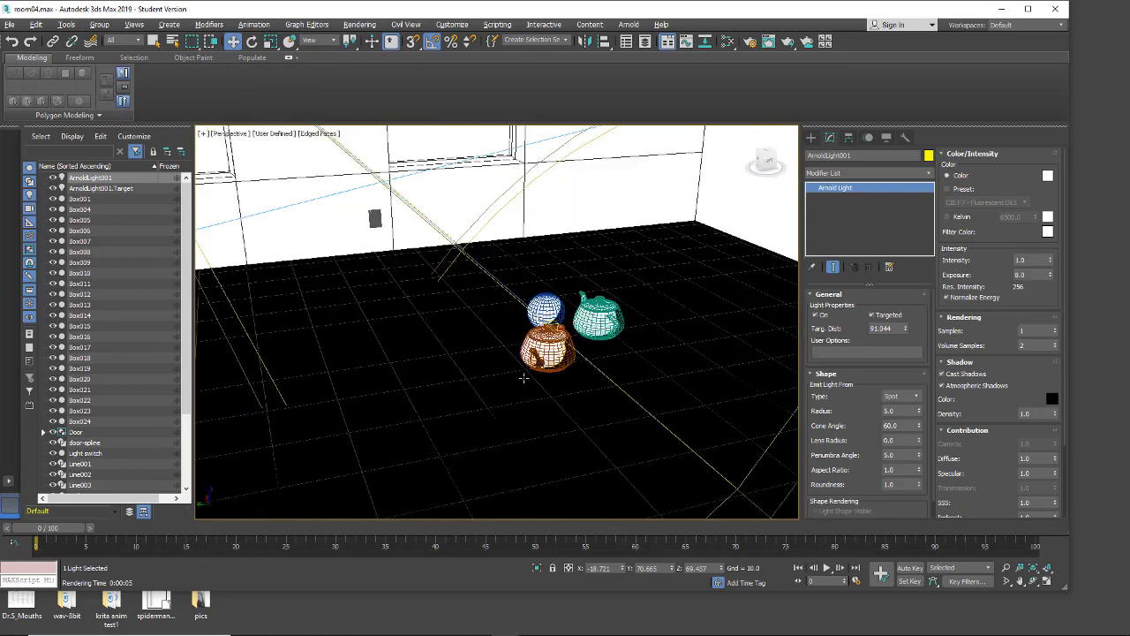
pyautogui.keyDown('alt'); pyautogui.moveTo(524, 378); pyautogui.dragTo(498, 389, button='middle'); pyautogui.keyUp('alt')
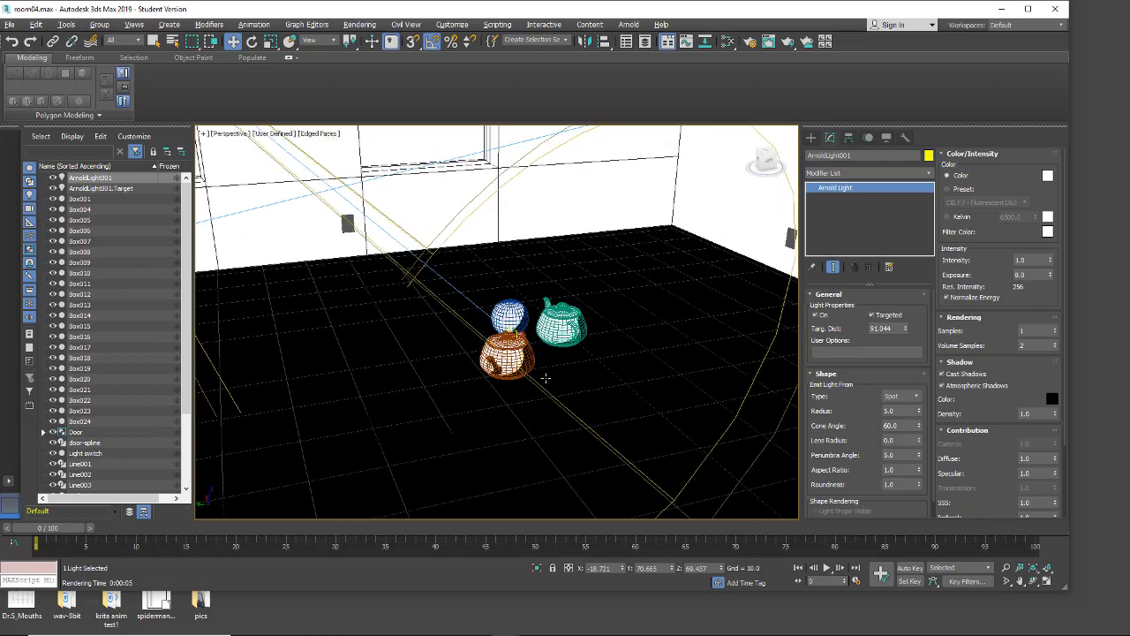
pyautogui.scroll(-3, 545, 378)
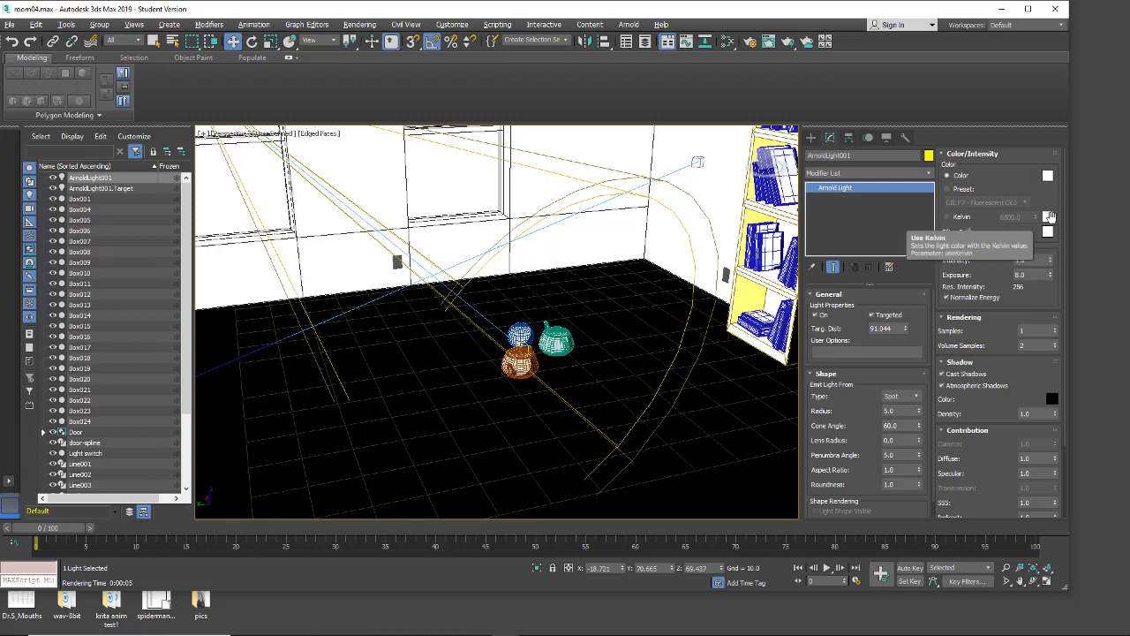
# Step: Switch the spot light's color to the CIE F7 - Fluorescent D65 preset and render the perspective view
pyautogui.click(963, 190)
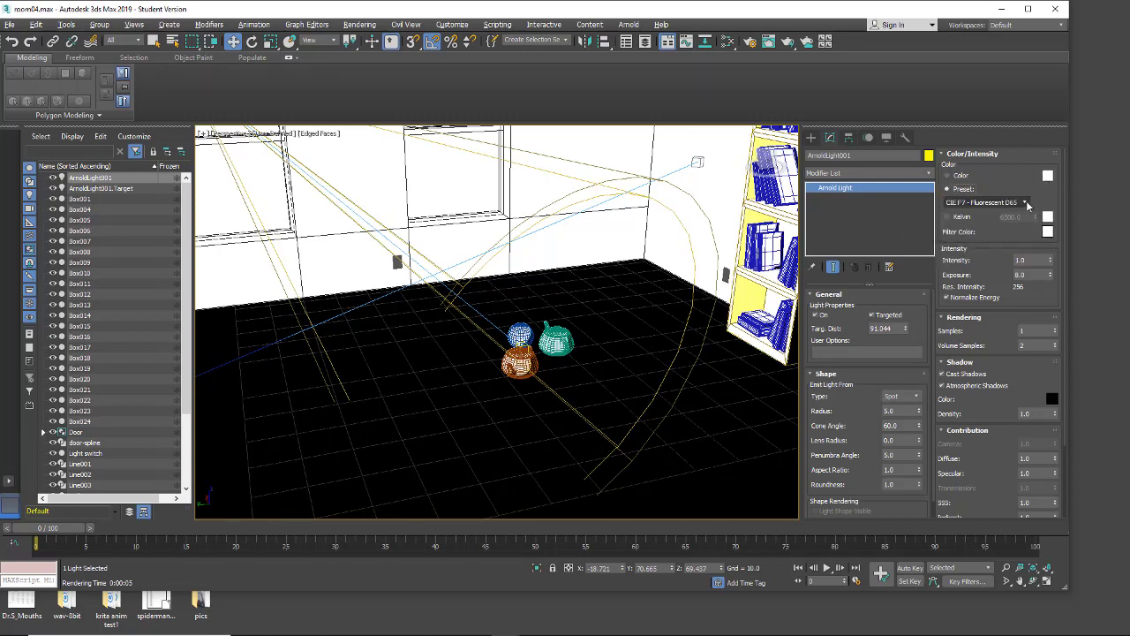
pyautogui.click(1014, 202)
pyautogui.moveTo(1023, 248); pyautogui.dragTo(1026, 219)
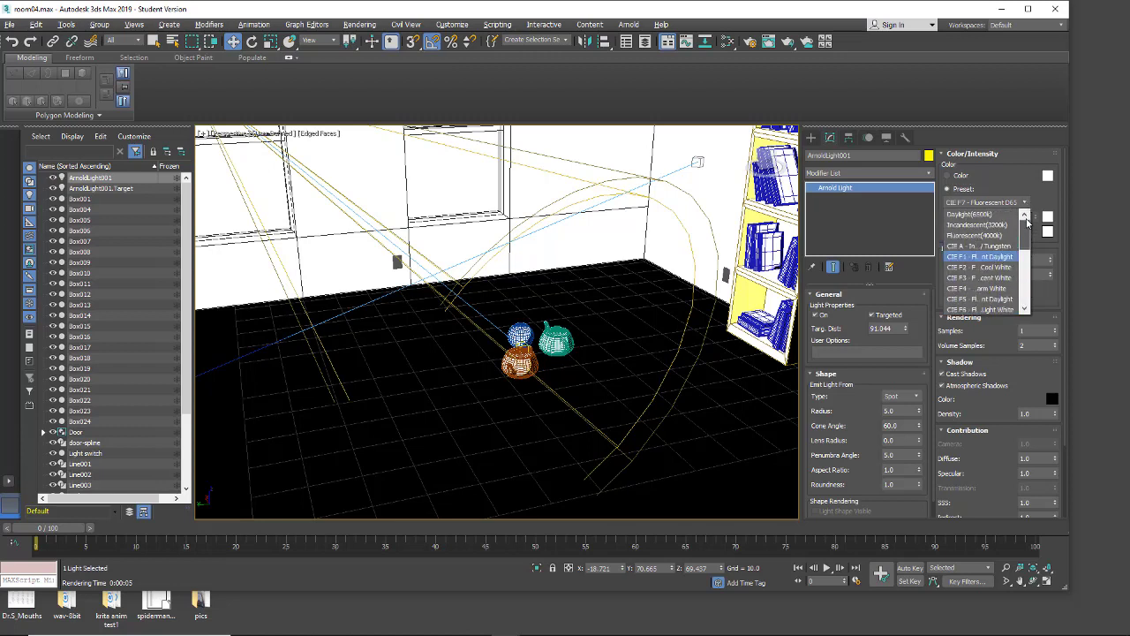
pyautogui.click(1047, 193)
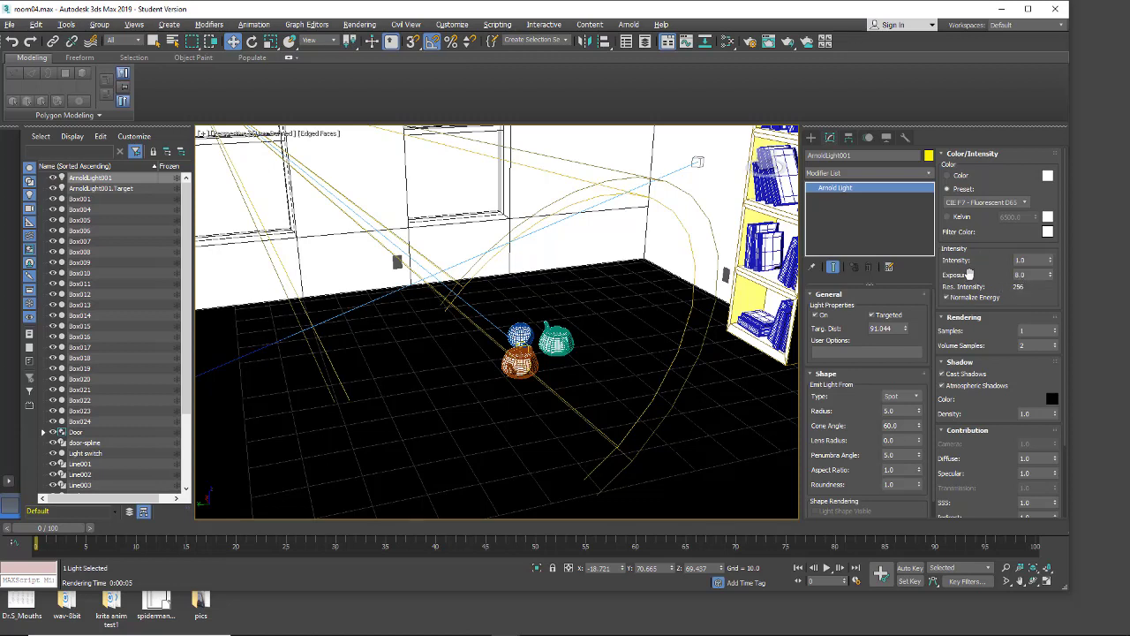
pyautogui.click(788, 44)
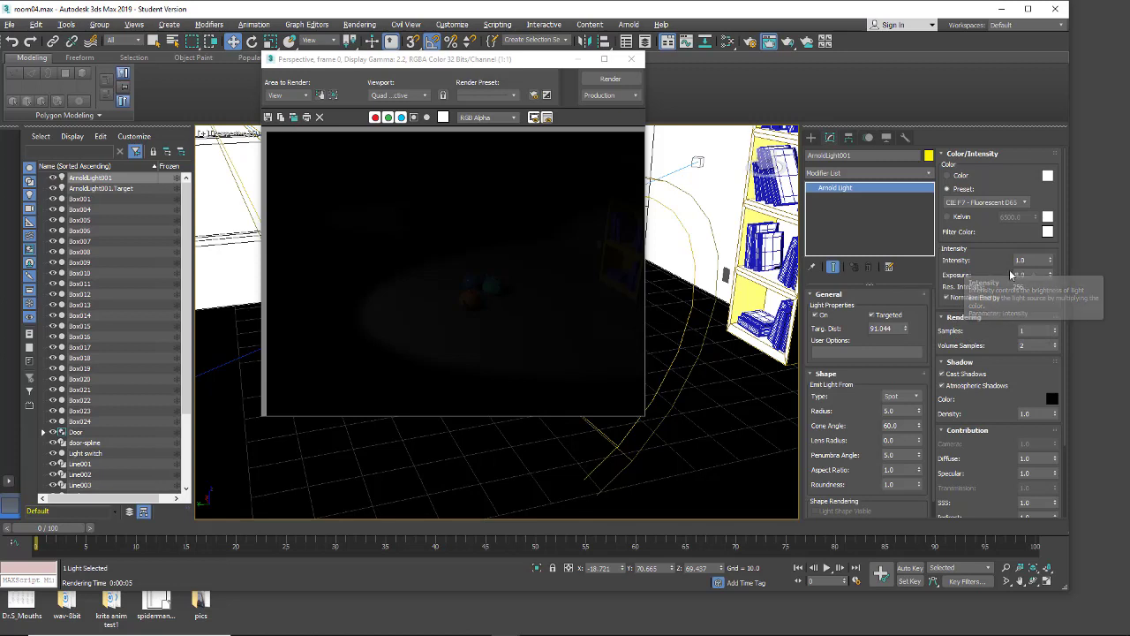
# Step: Set the spot light's exposure to 16 and render both the wide room view and a close-up of the teapots and sphere
pyautogui.doubleClick(1024, 275)
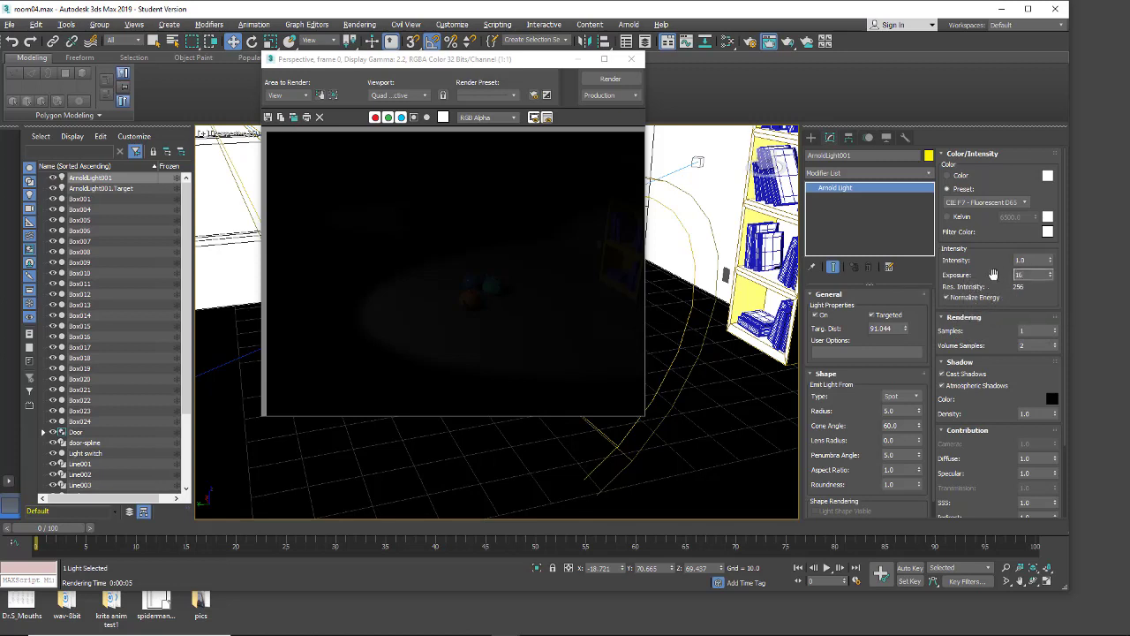
pyautogui.click(610, 79)
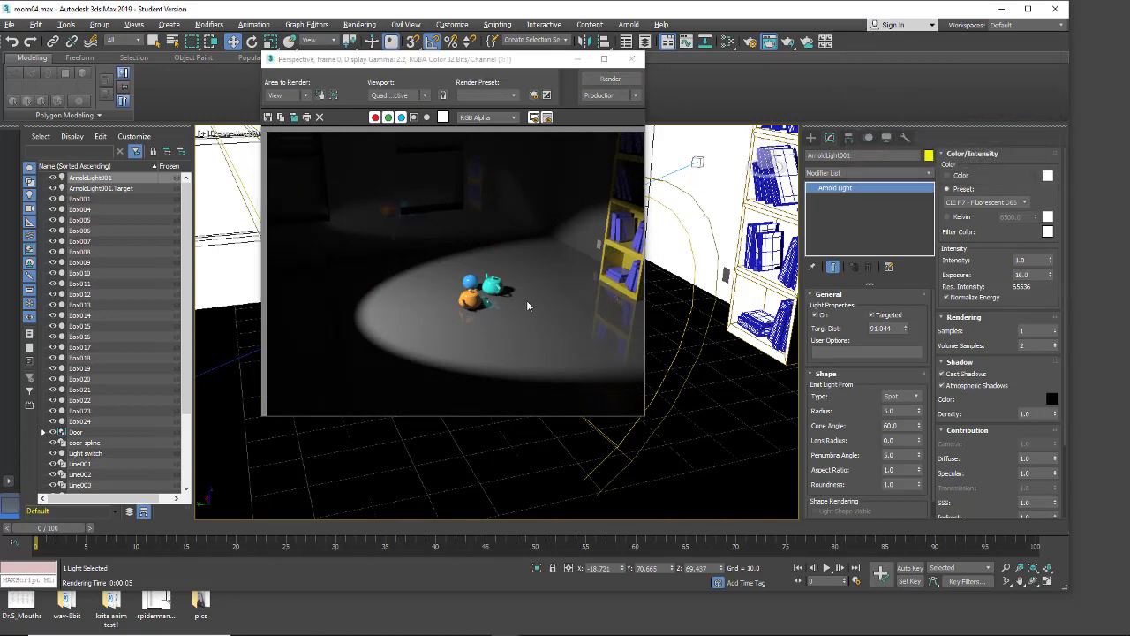
pyautogui.moveTo(685, 359); pyautogui.dragTo(769, 362, button='middle')
pyautogui.scroll(5, 661, 367)
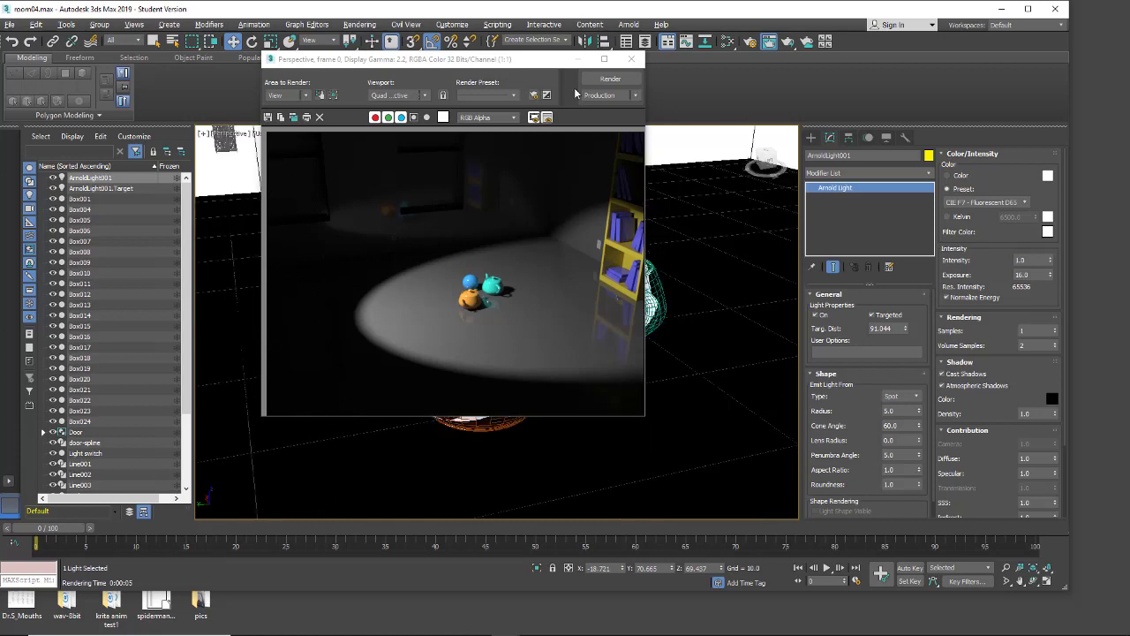
pyautogui.click(610, 78)
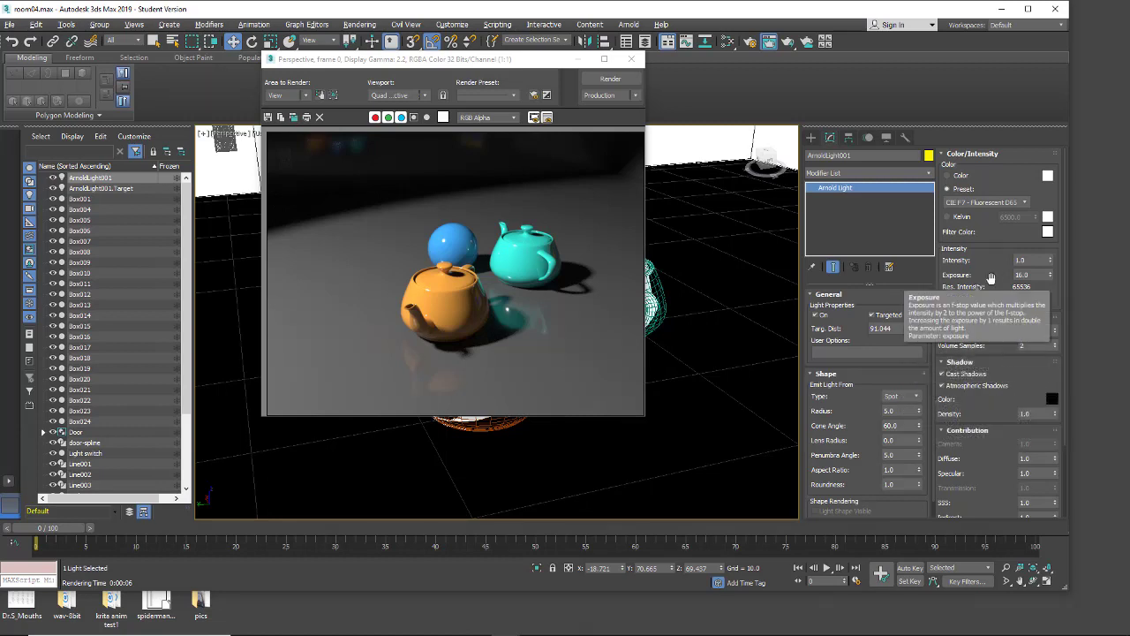
# Step: Try spot light exposures of 10 and 12, rendering the close-up with each
pyautogui.click(1050, 278)
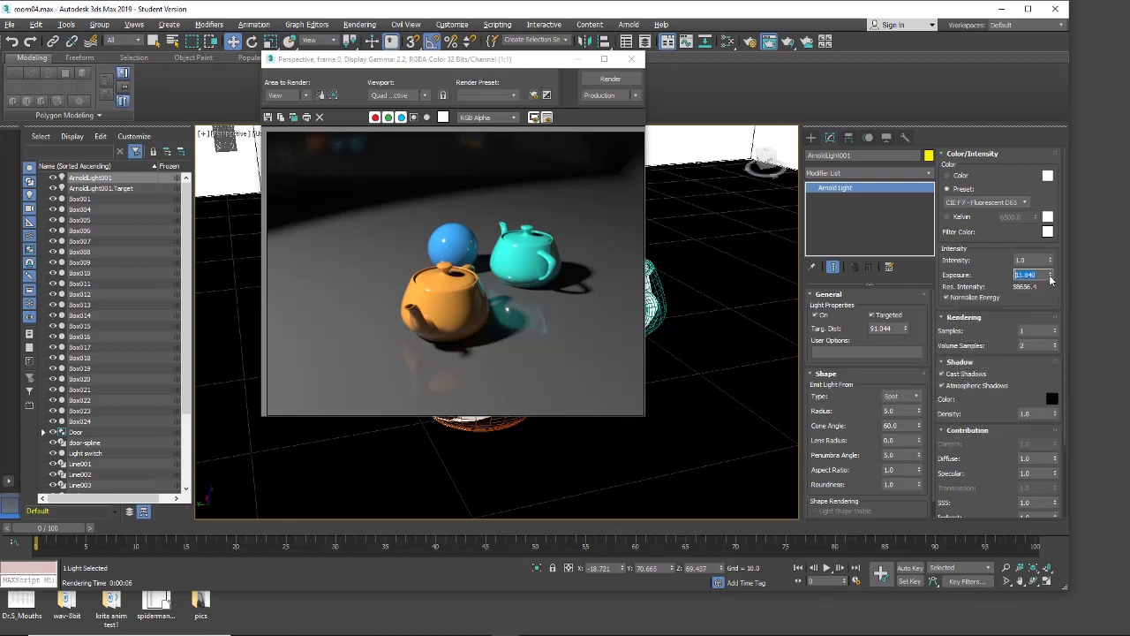
pyautogui.moveTo(1051, 280); pyautogui.dragTo(1049, 275)
pyautogui.write('10')
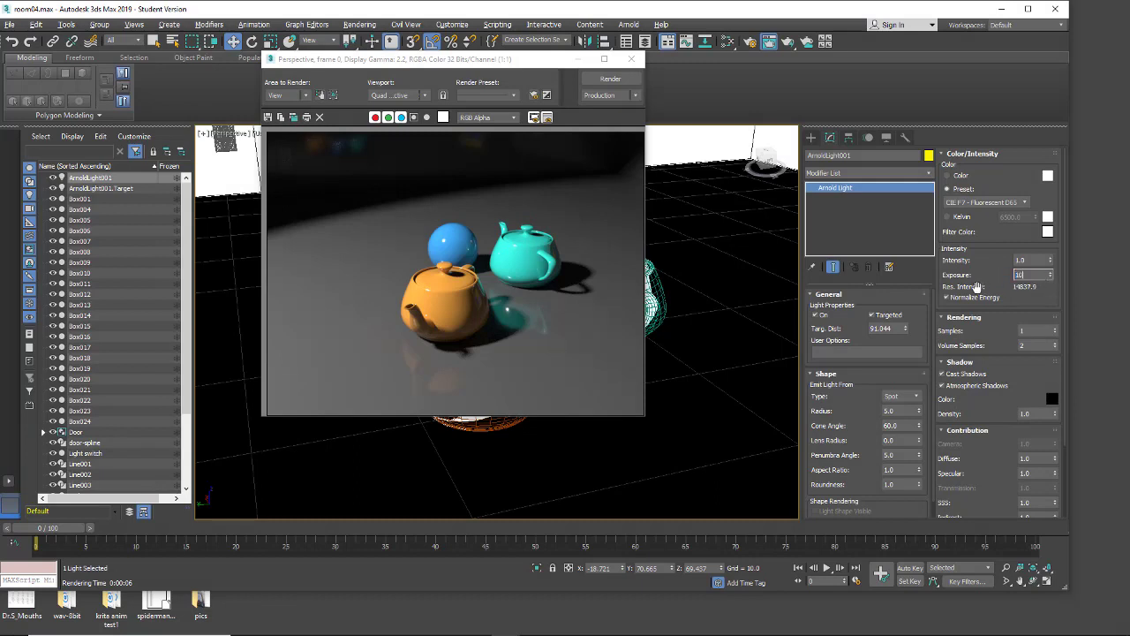
pyautogui.click(617, 84)
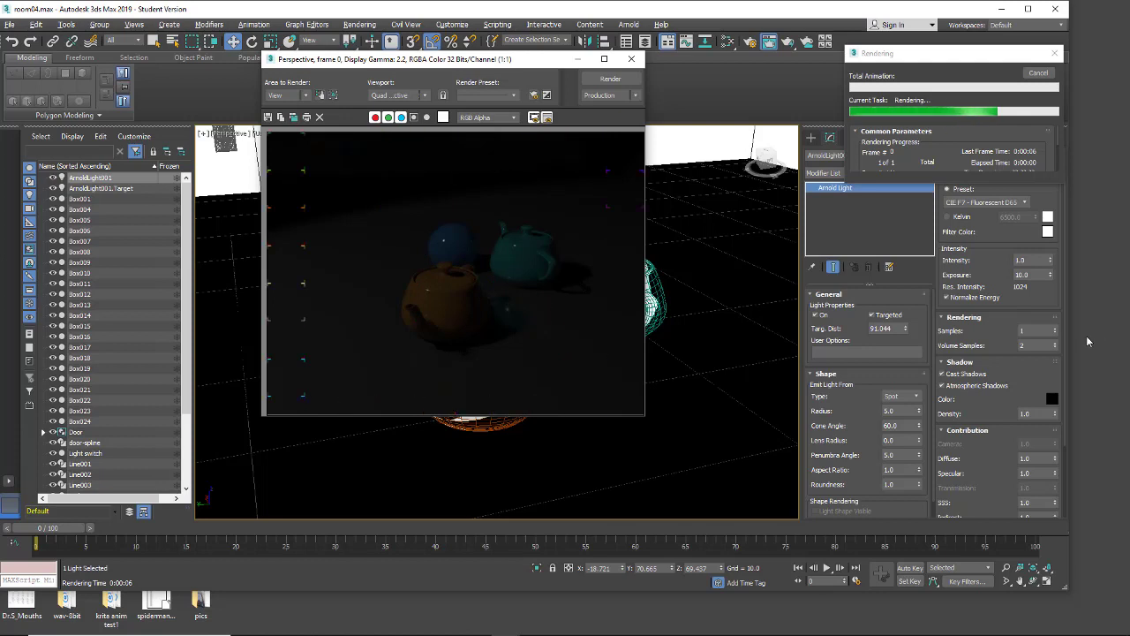
pyautogui.click(1031, 274)
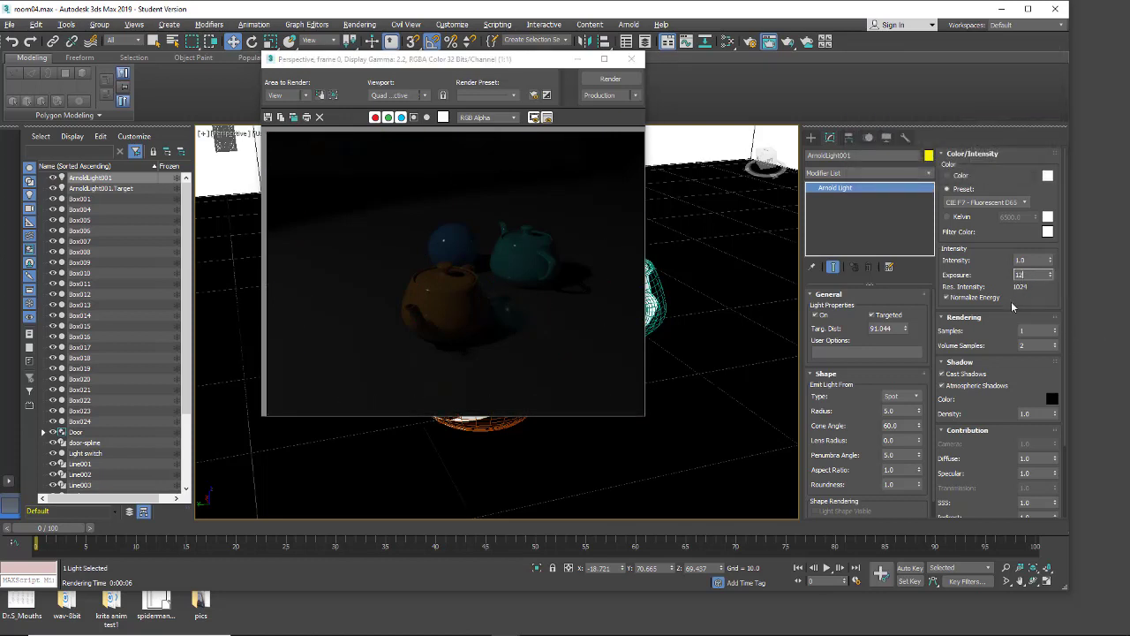
pyautogui.click(609, 79)
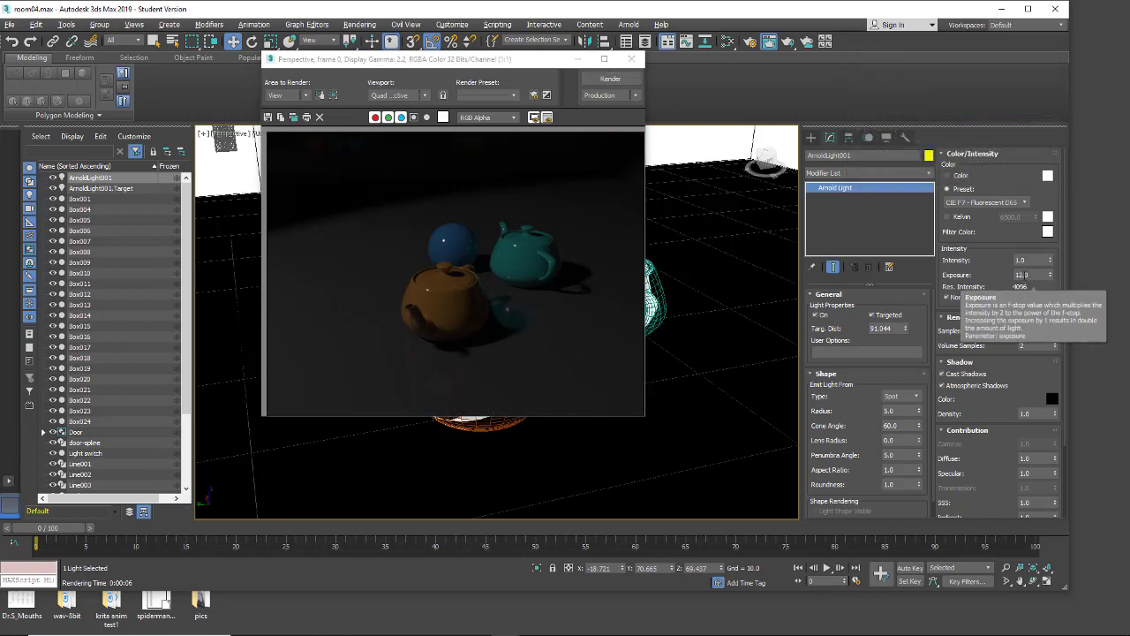
# Step: Set the spot light's exposure to 14 and render the close-up again
pyautogui.moveTo(1024, 276); pyautogui.dragTo(1021, 276)
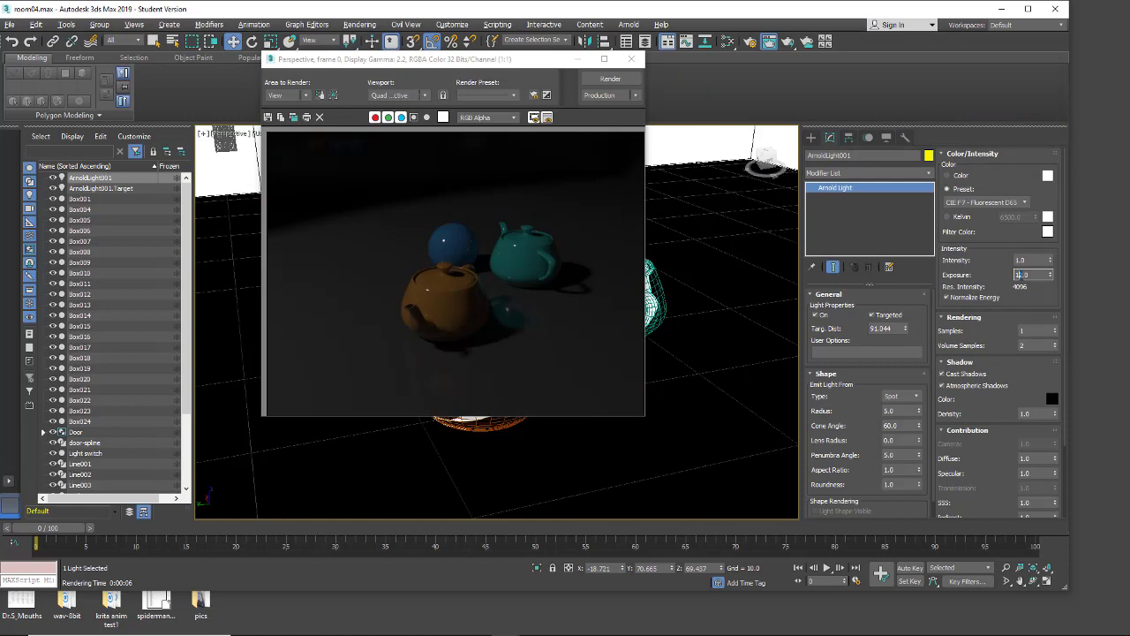
pyautogui.write('4')
pyautogui.click(610, 79)
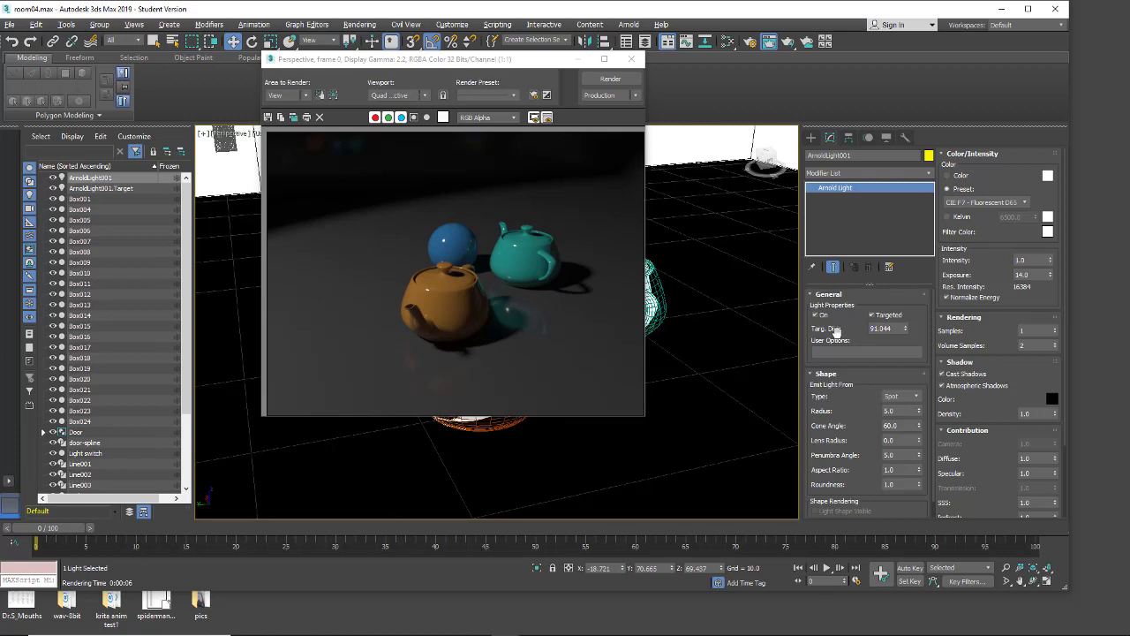
# Step: Switch the light's color to Kelvin and lower the temperature in stages to about 4295, rendering at each setting
pyautogui.scroll(-1, 837, 329)
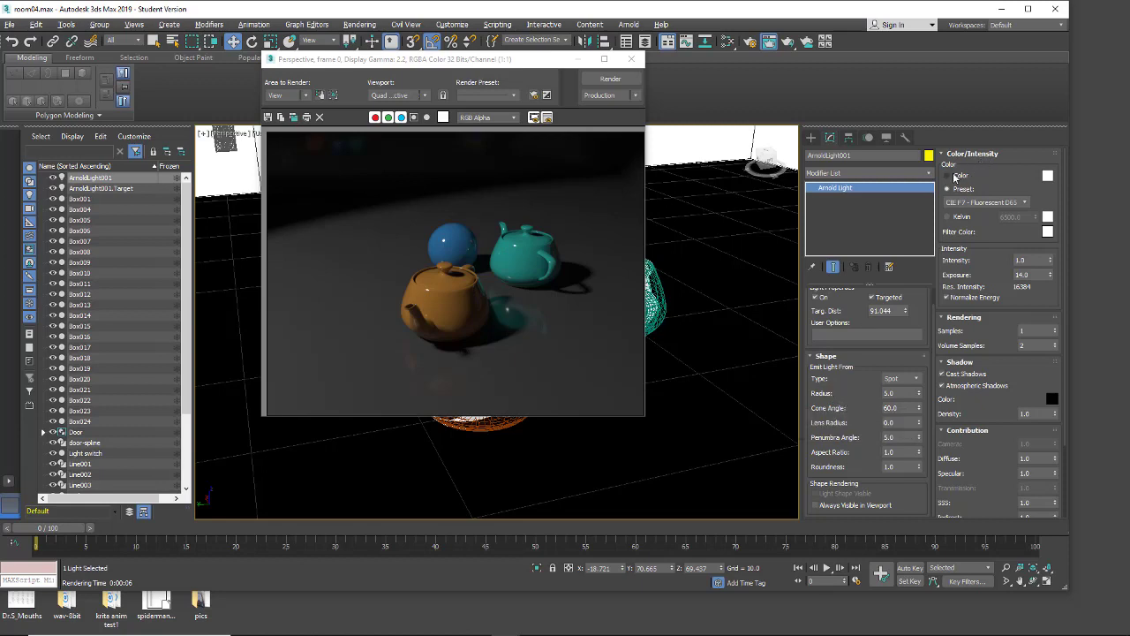
pyautogui.click(959, 188)
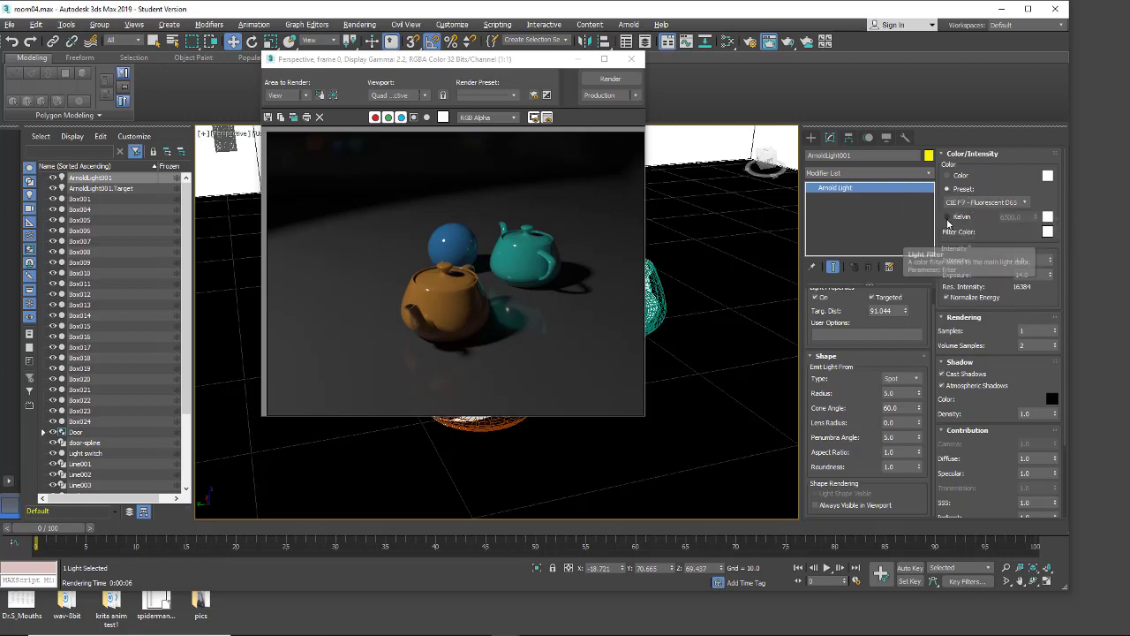
pyautogui.click(949, 217)
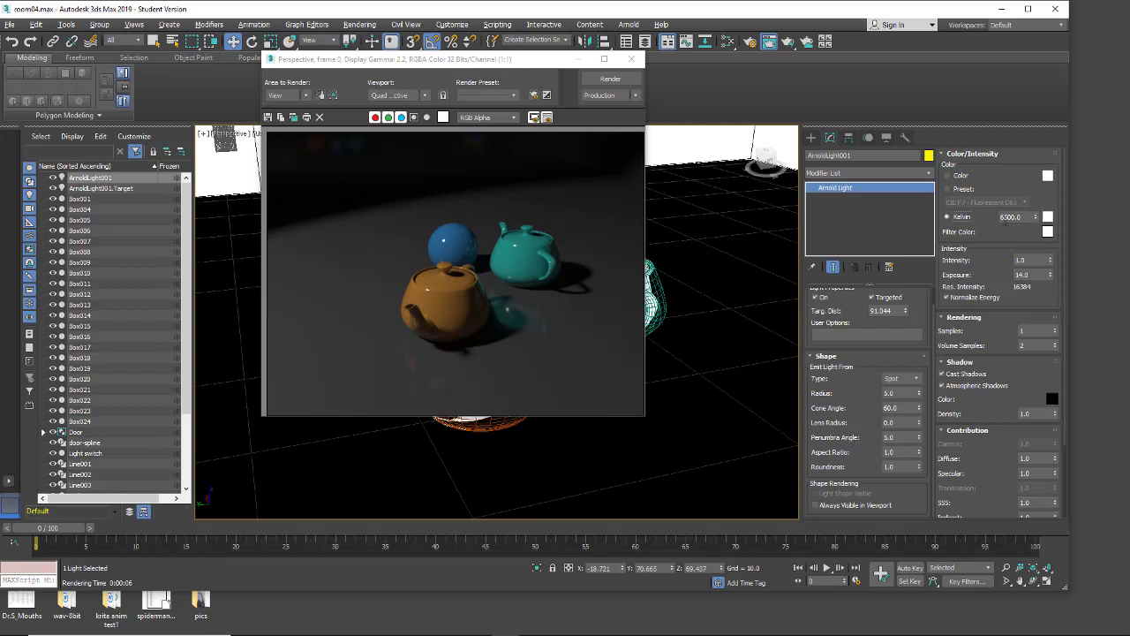
pyautogui.click(607, 80)
pyautogui.moveTo(1036, 220)
pyautogui.mouseDown()
pyautogui.moveTo(1033, 234)
pyautogui.moveTo(1032, 176)
pyautogui.moveTo(1036, 226)
pyautogui.mouseUp()
pyautogui.click(602, 78)
pyautogui.moveTo(1036, 219); pyautogui.dragTo(1036, 230)
pyautogui.click(610, 78)
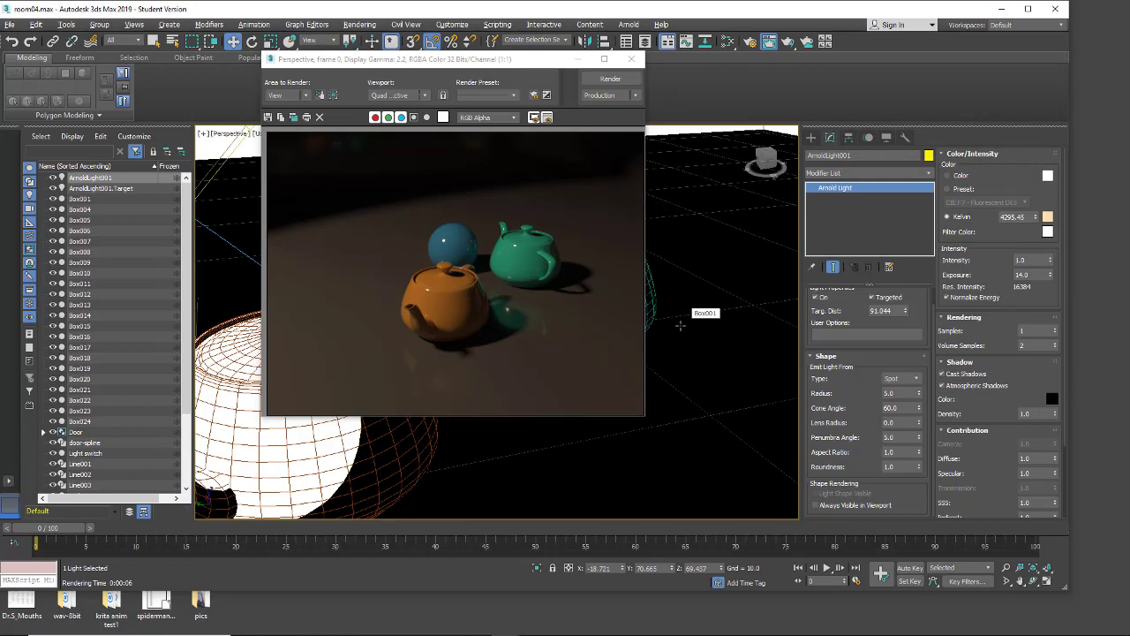
# Step: Frame the teapots and sphere more closely in the perspective view and render it
pyautogui.moveTo(681, 326); pyautogui.dragTo(770, 321, button='middle')
pyautogui.click(596, 83)
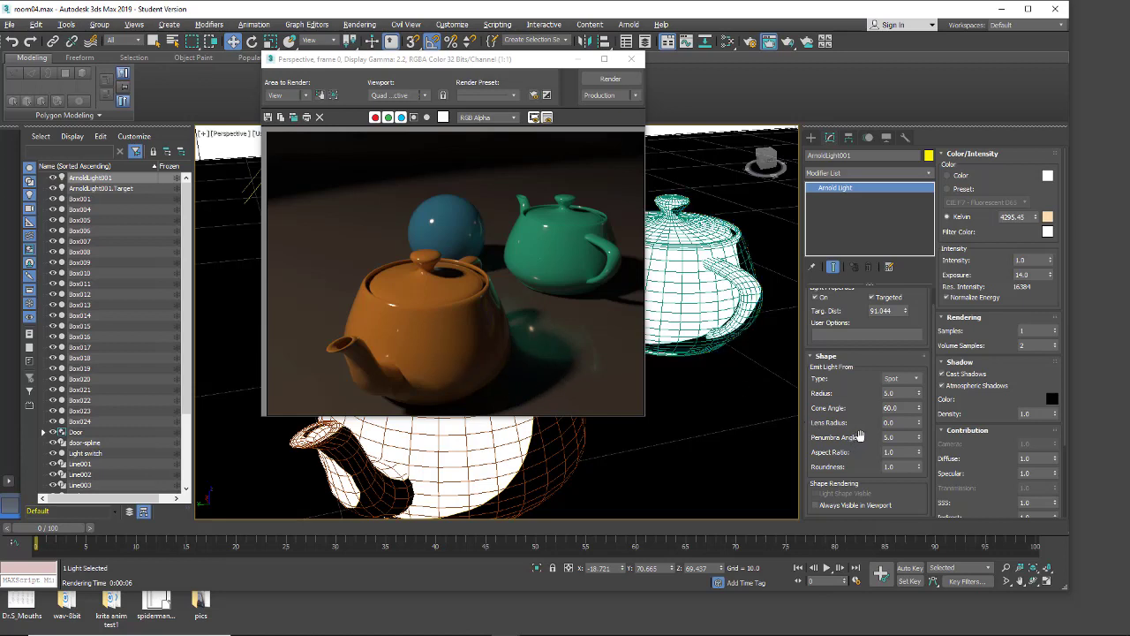
pyautogui.scroll(2, 860, 436)
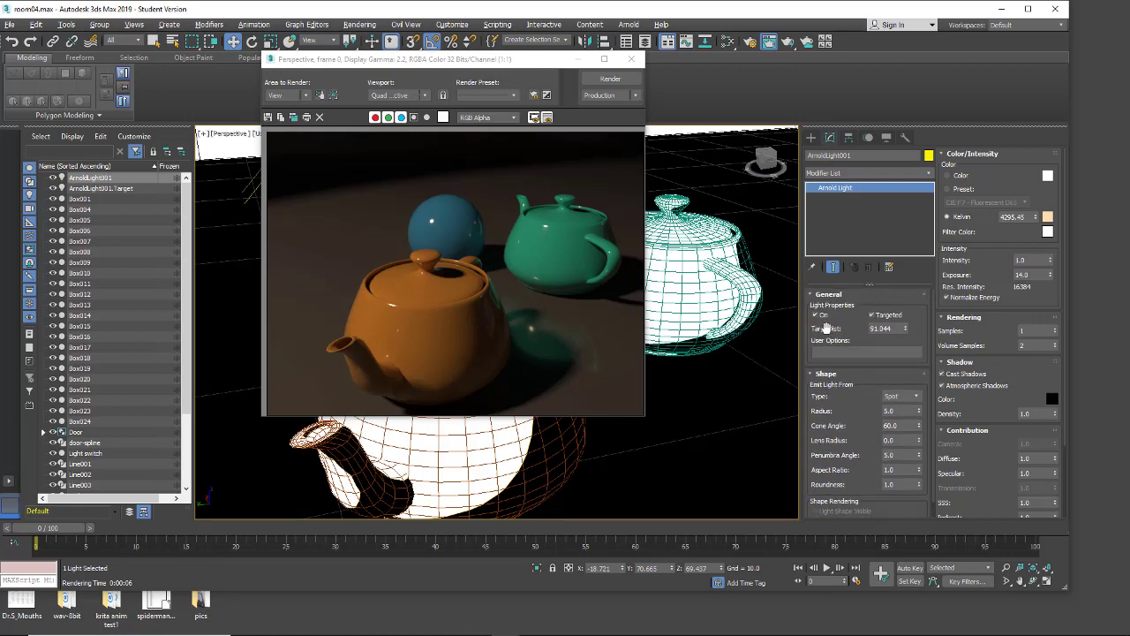
pyautogui.scroll(-2, 849, 399)
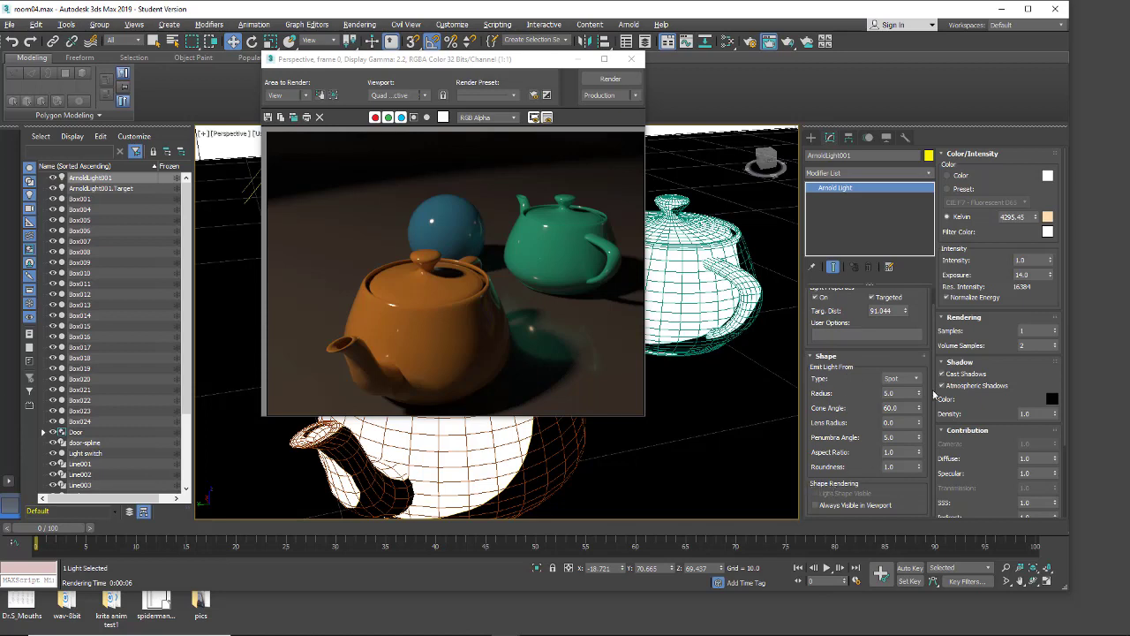
# Step: Set the light's shadow density to 0.5 and render the teapots
pyautogui.moveTo(982, 180); pyautogui.dragTo(979, 182)
pyautogui.doubleClick(1040, 413)
pyautogui.write('0.5')
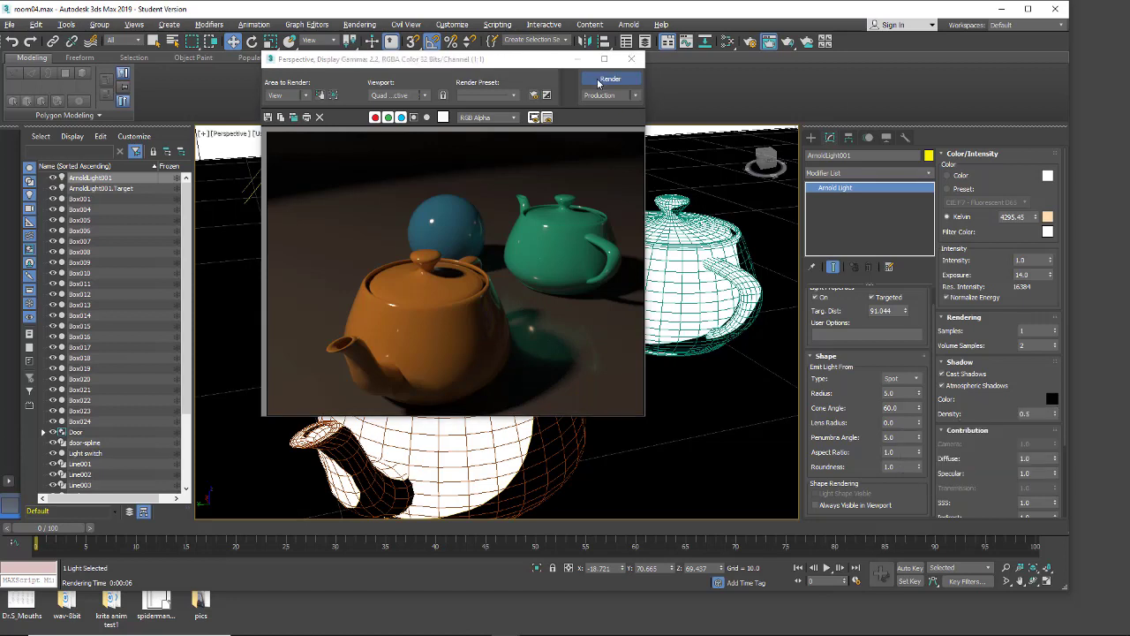
pyautogui.click(597, 82)
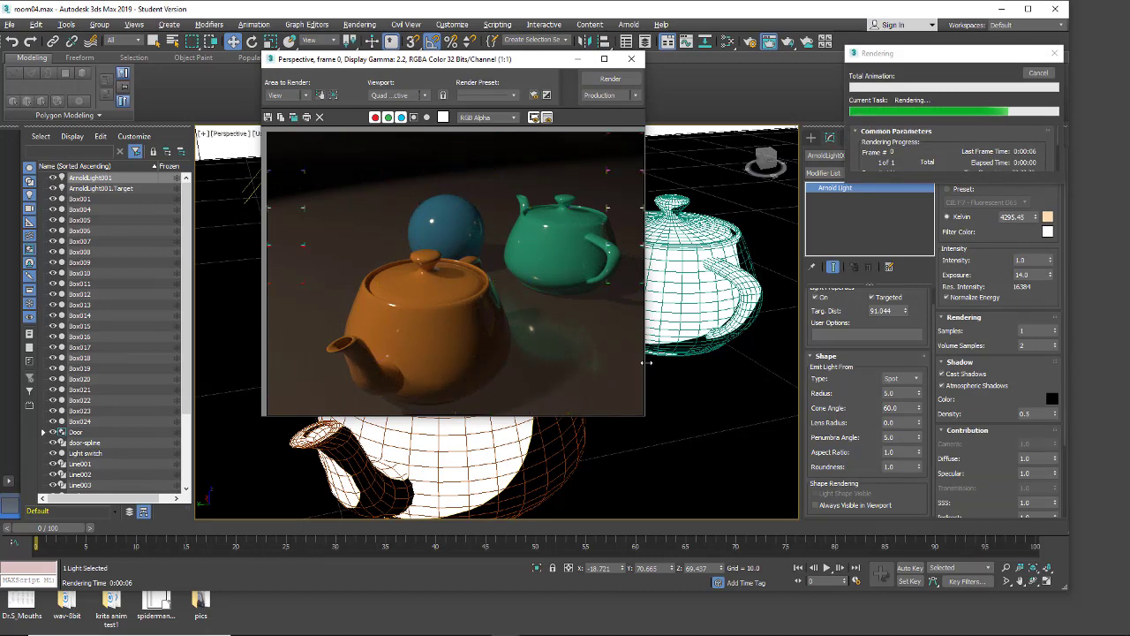
# Step: Restore the light's shadow density to 1 and render the teapots again
pyautogui.click(1033, 413)
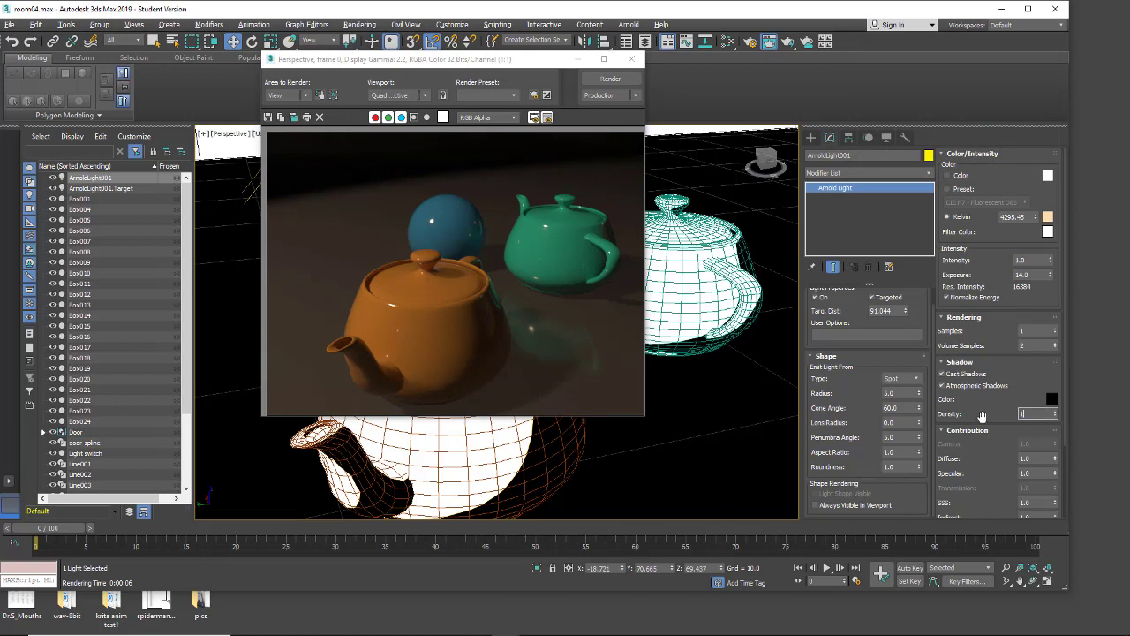
pyautogui.write('1')
pyautogui.press('Return')
pyautogui.click(611, 80)
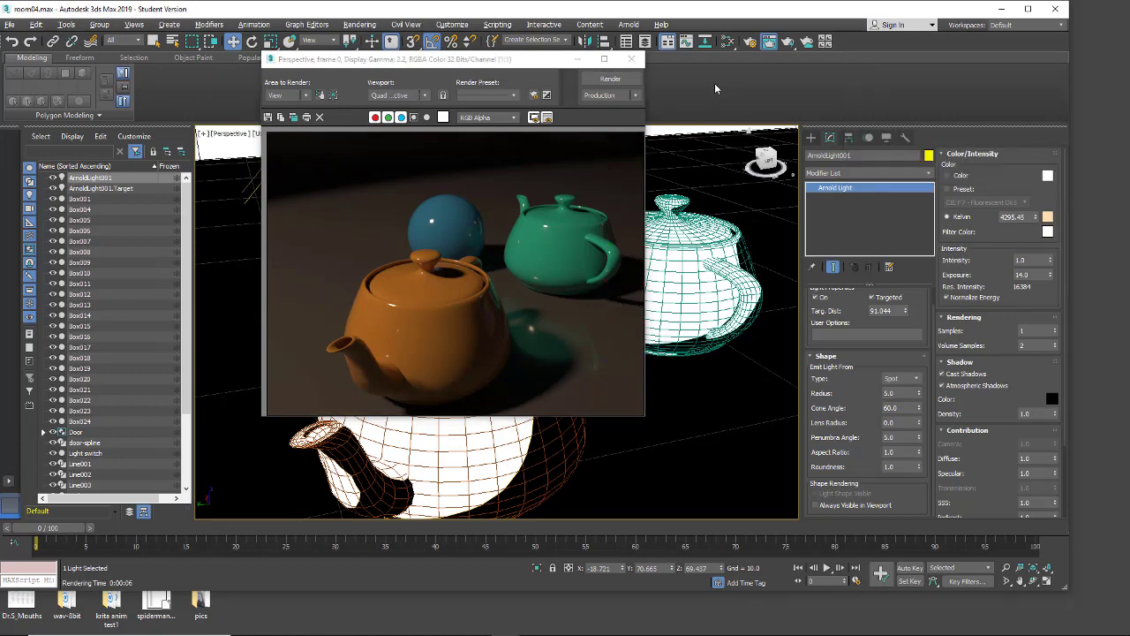
# Step: Open Render Setup beside the rendered image and choose Production Rendering Mode as the target
pyautogui.moveTo(517, 65); pyautogui.dragTo(616, 74)
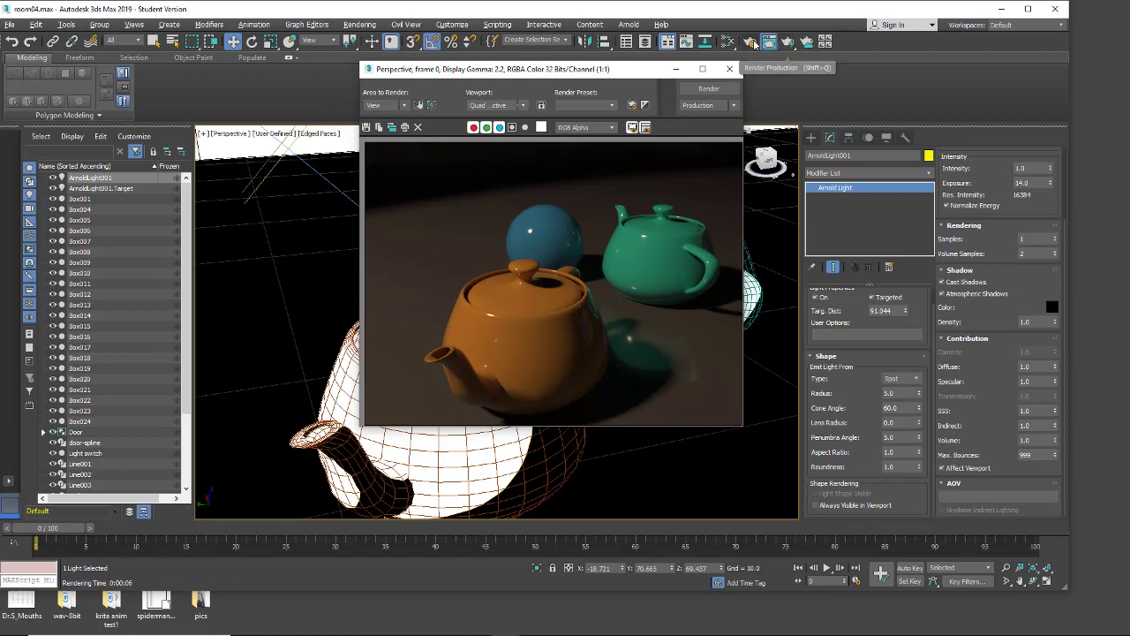
pyautogui.click(749, 42)
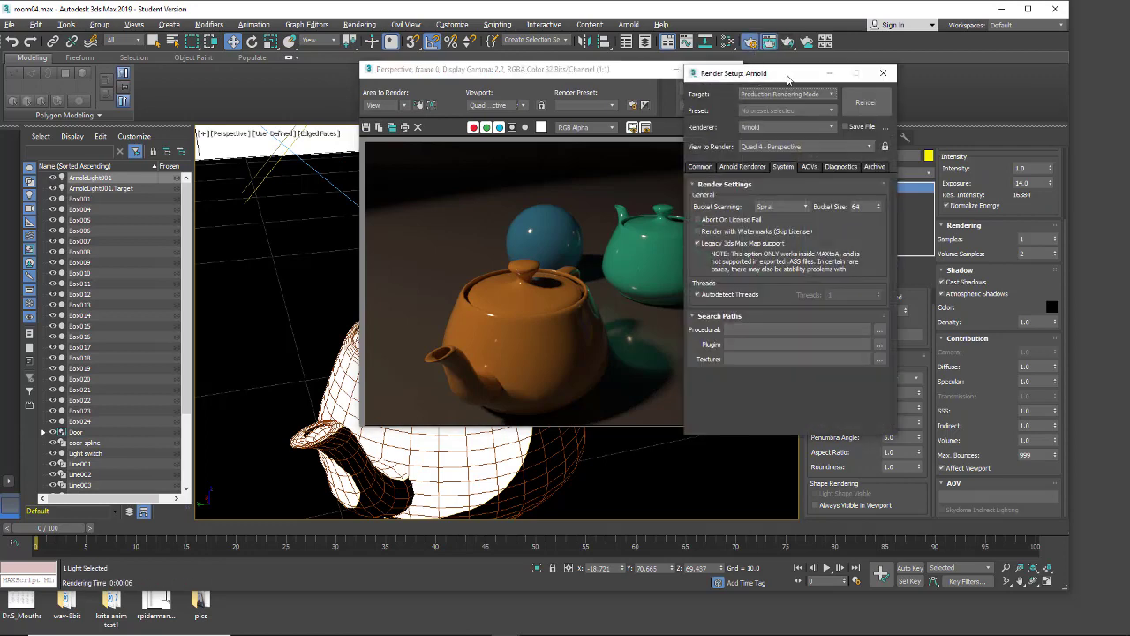
pyautogui.moveTo(788, 75); pyautogui.dragTo(885, 55)
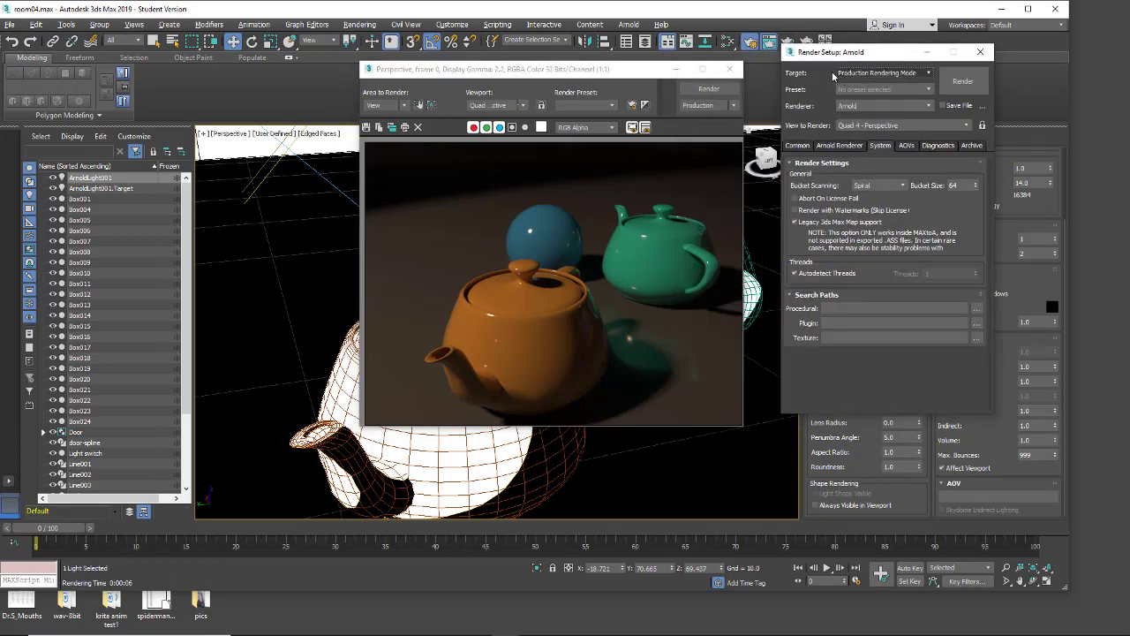
pyautogui.click(925, 75)
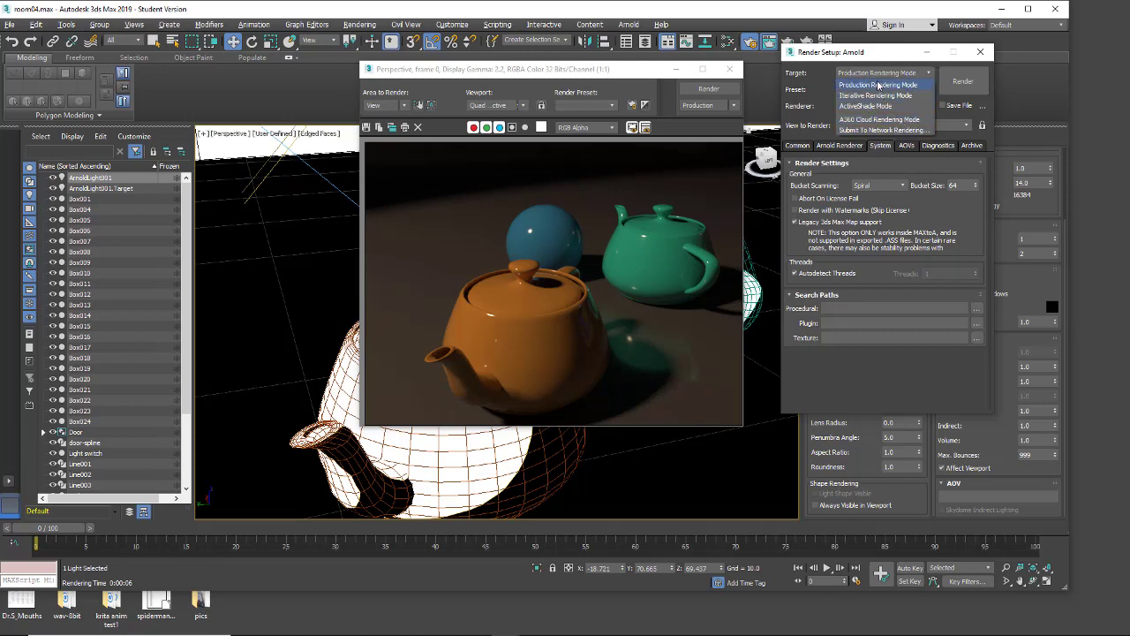
pyautogui.click(848, 83)
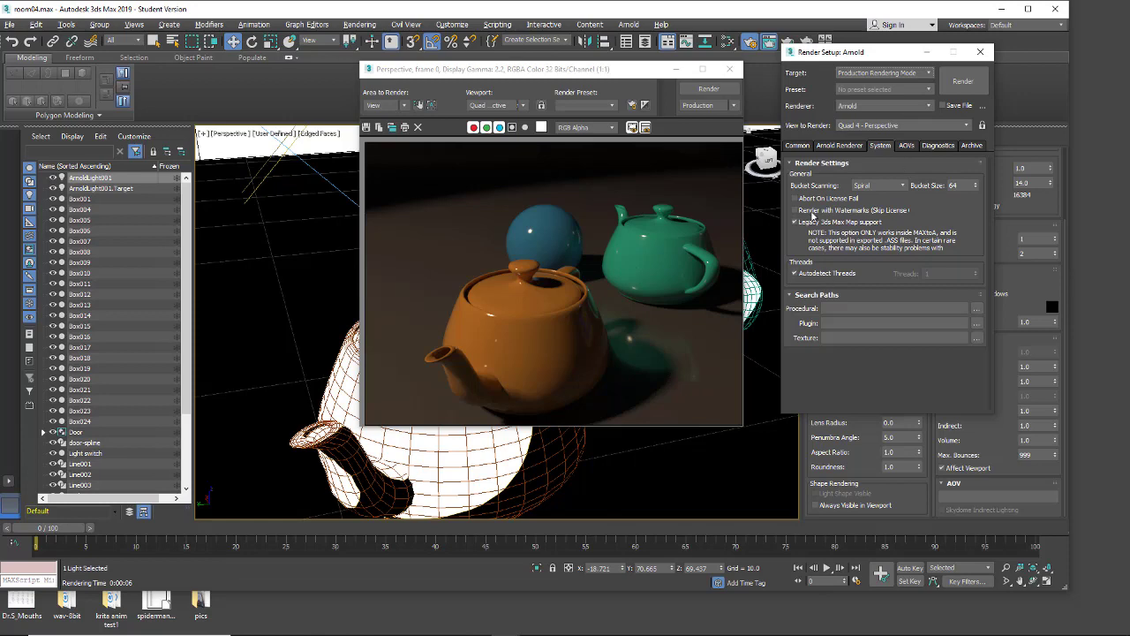
# Step: Review the render's common output parameters and the Arnold system settings in Render Setup
pyautogui.click(799, 146)
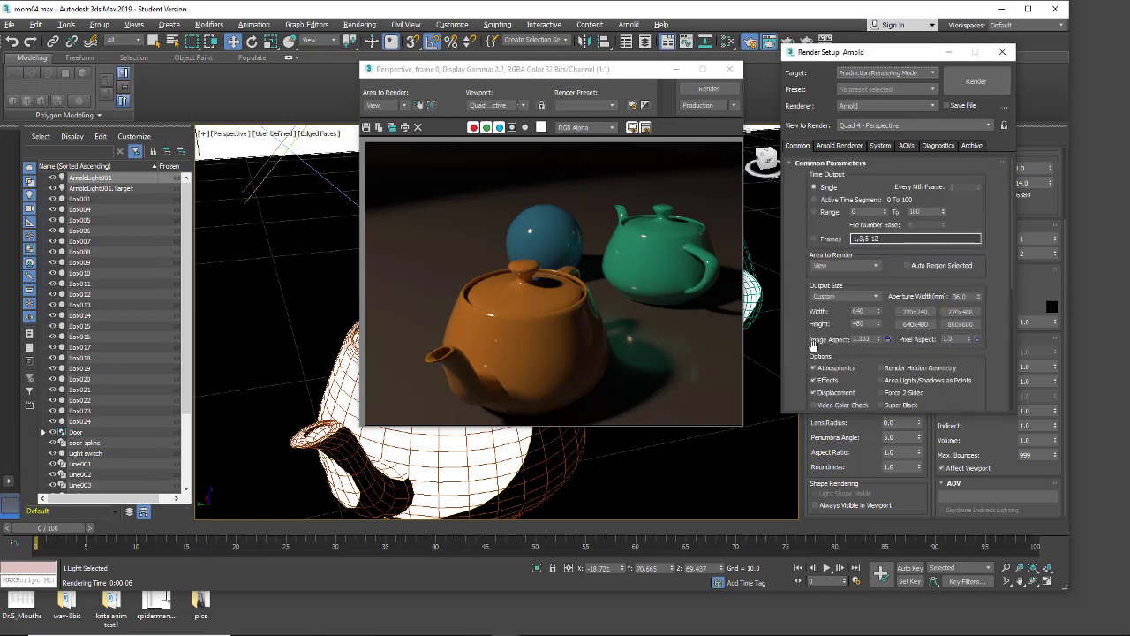
pyautogui.moveTo(801, 357); pyautogui.dragTo(802, 321)
pyautogui.scroll(-5, 802, 321)
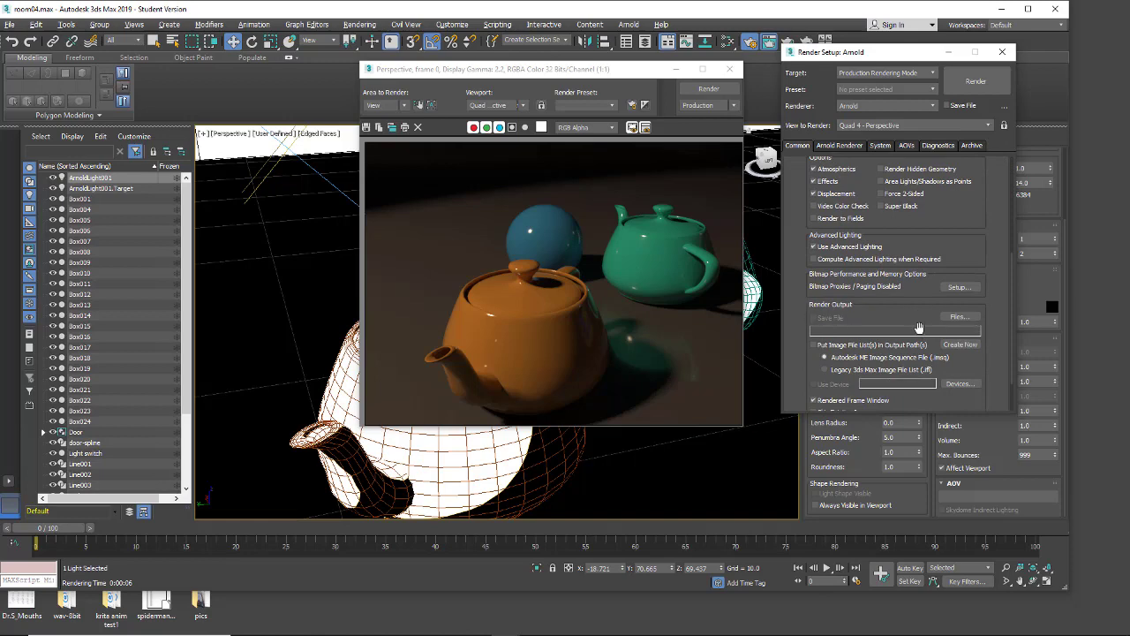
pyautogui.scroll(6, 798, 257)
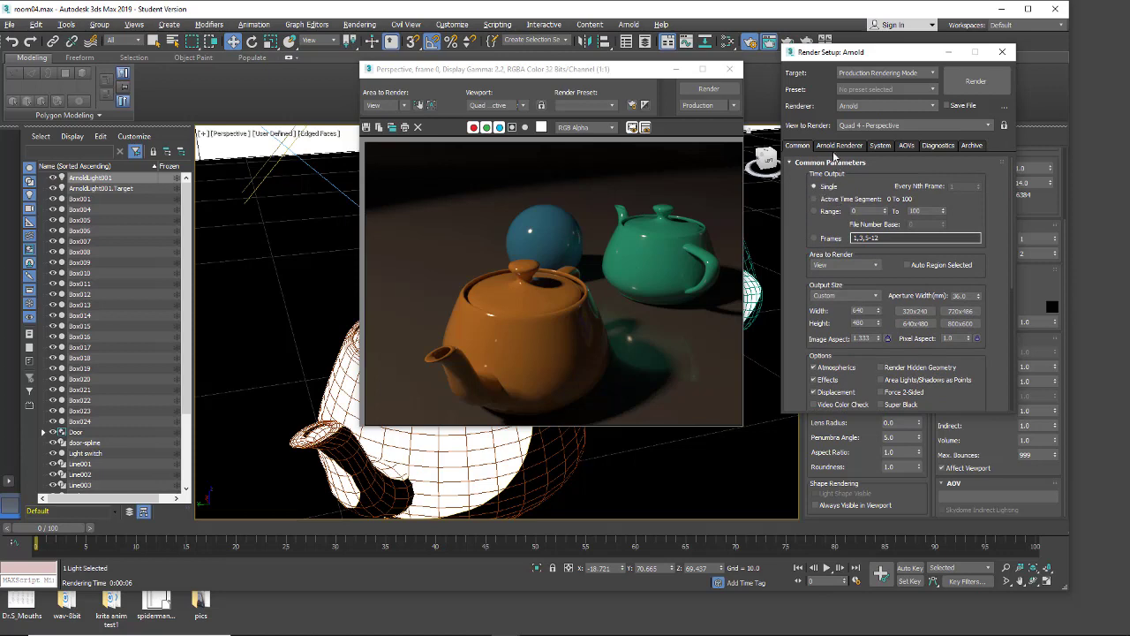
pyautogui.click(882, 146)
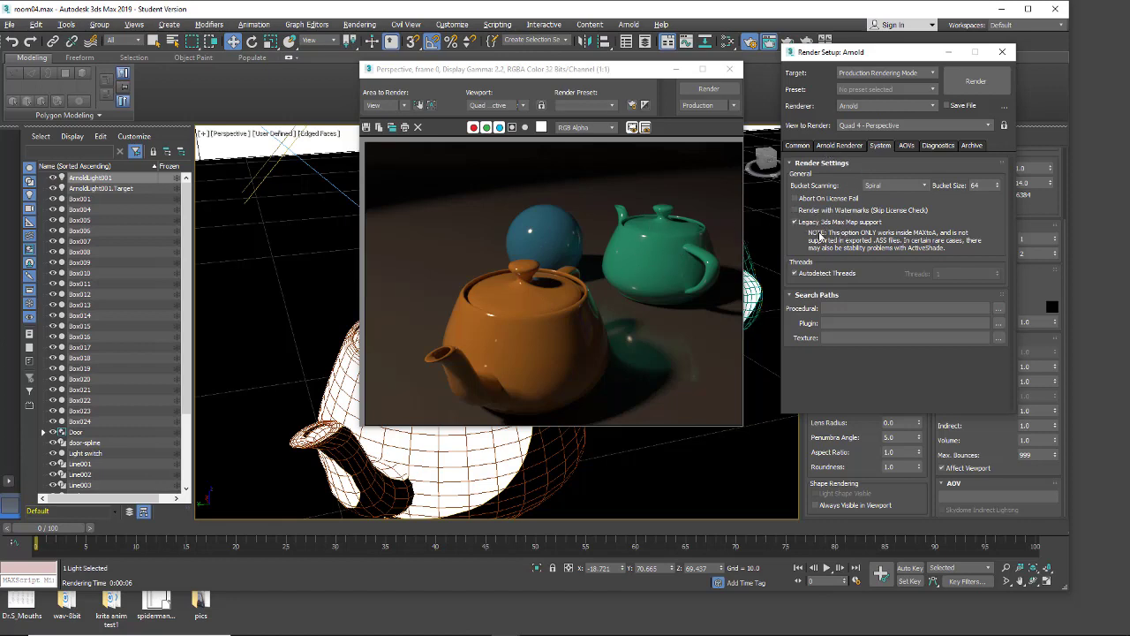
# Step: Set Arnold's diffuse ray depth to 2 and the total ray limit to 12, and render the teapots
pyautogui.click(852, 146)
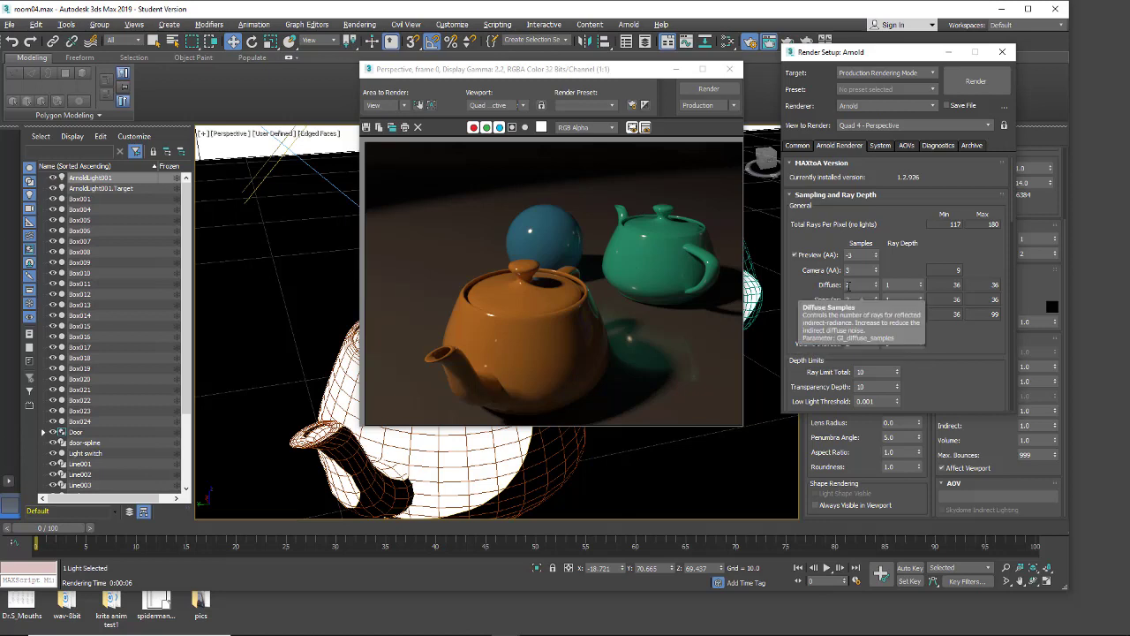
pyautogui.click(920, 282)
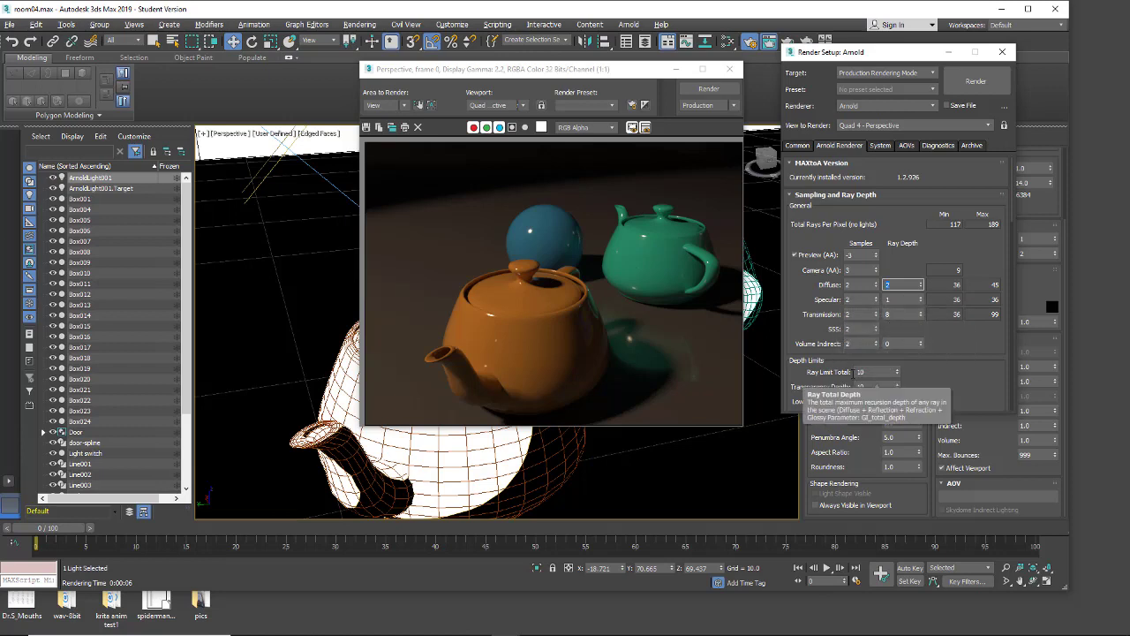
pyautogui.click(898, 370)
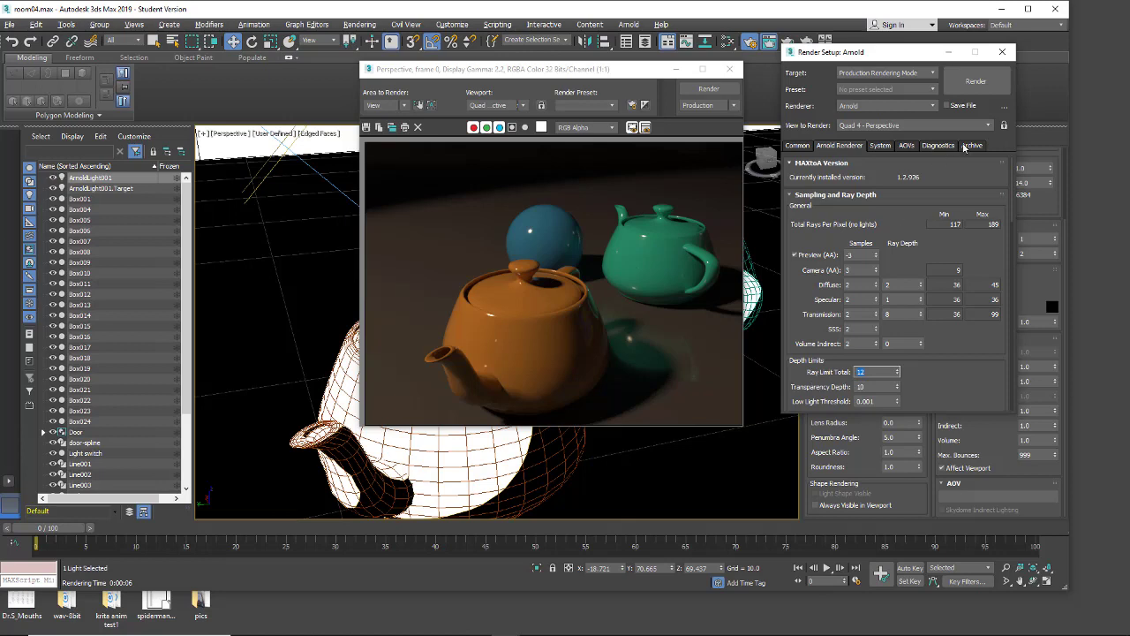
pyautogui.click(964, 93)
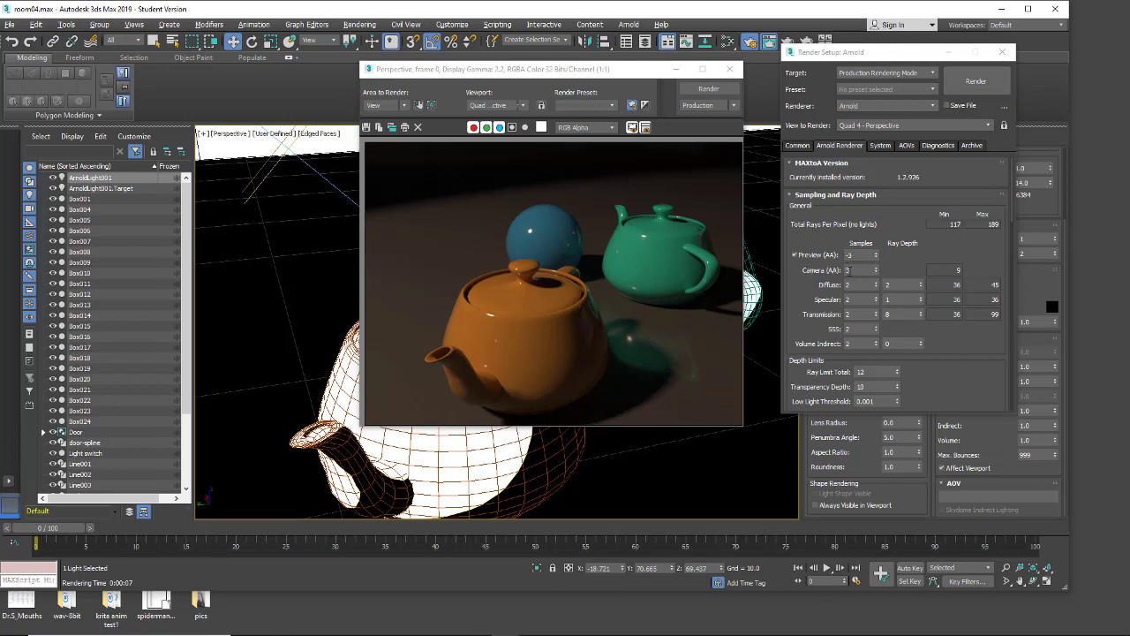
# Step: Raise the Camera (AA) samples to 5 and render the teapots again
pyautogui.click(876, 268)
pyautogui.click(875, 268)
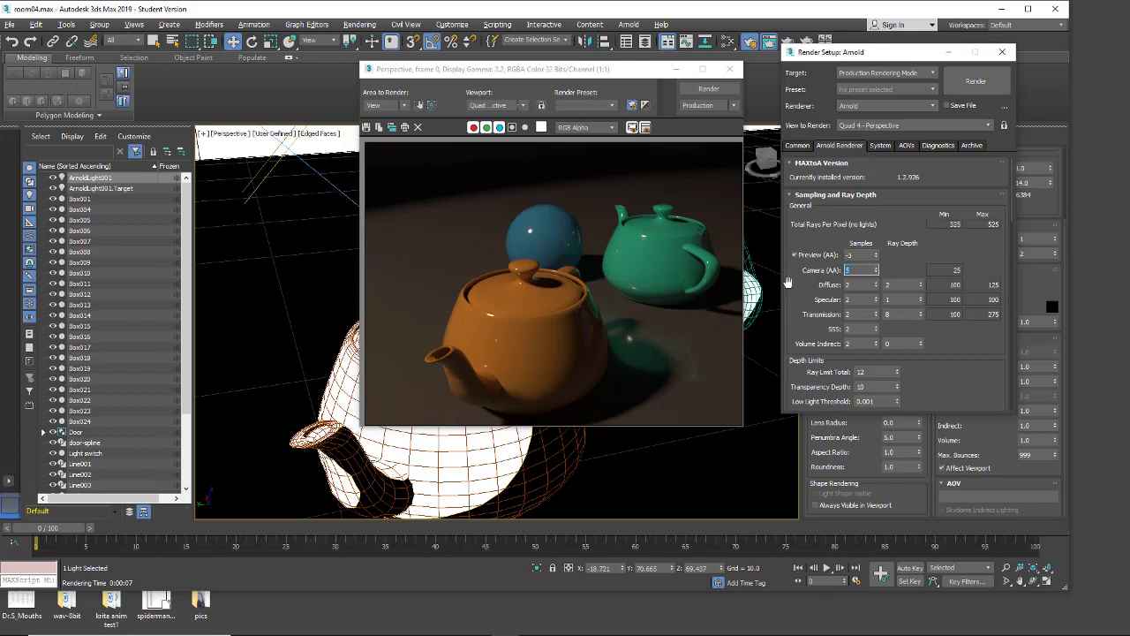
pyautogui.click(697, 89)
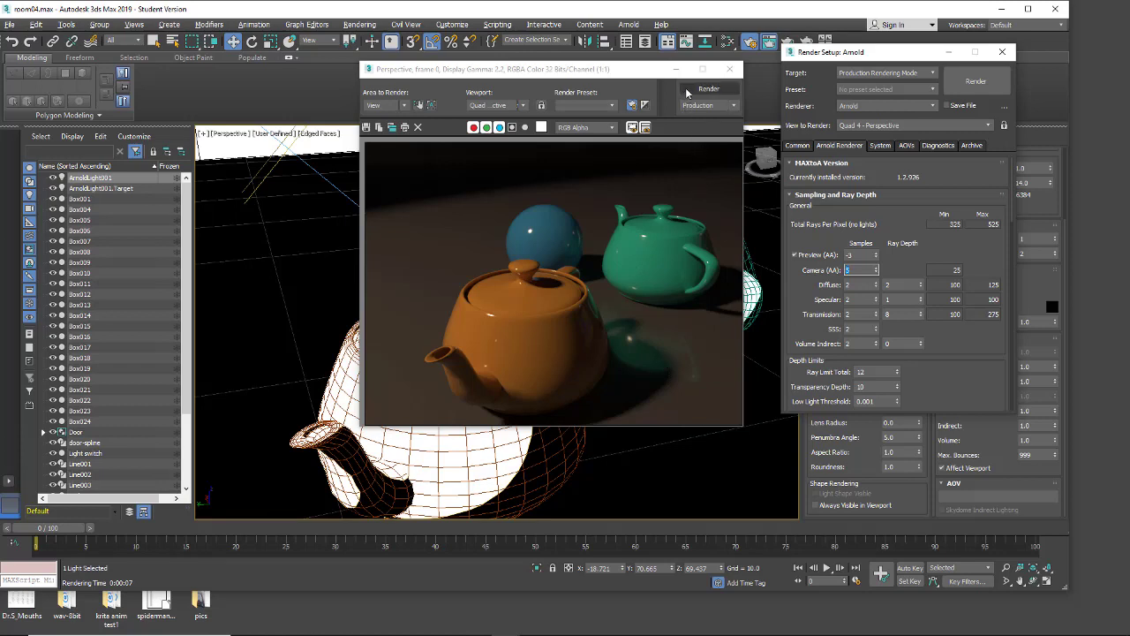